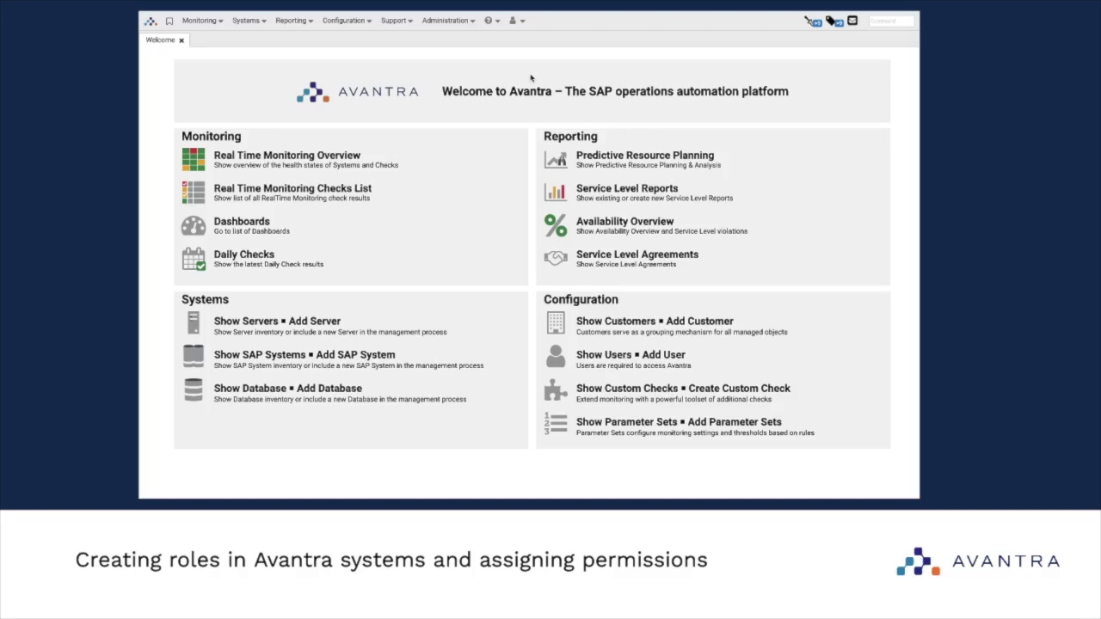
Open User Management, filter users by 'alm', and select the first matching account.
left_click(473, 21)
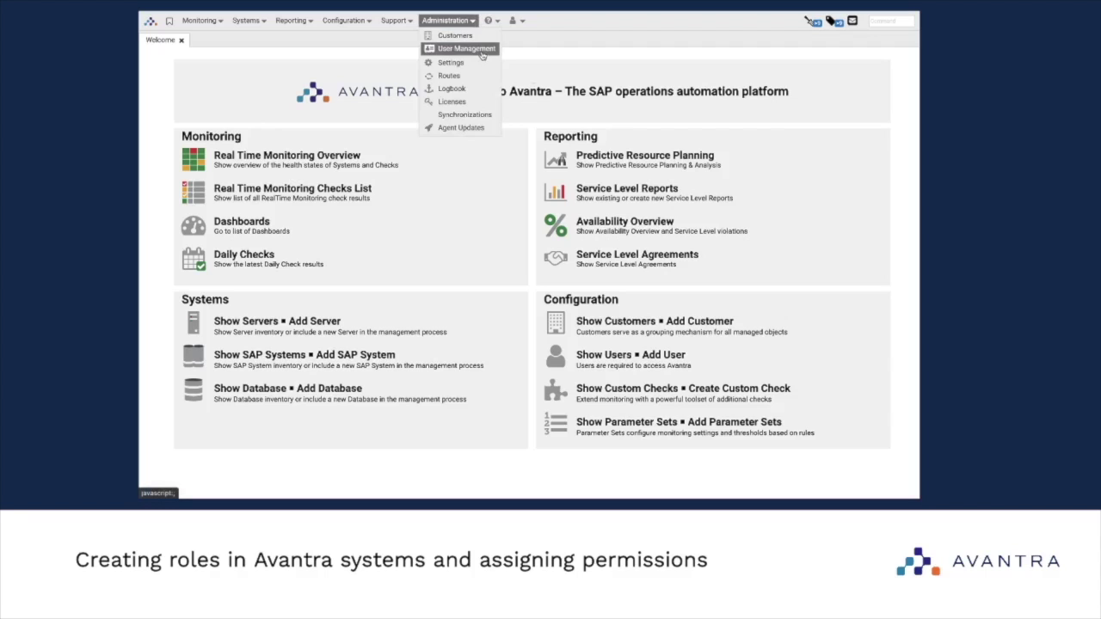
left_click(484, 51)
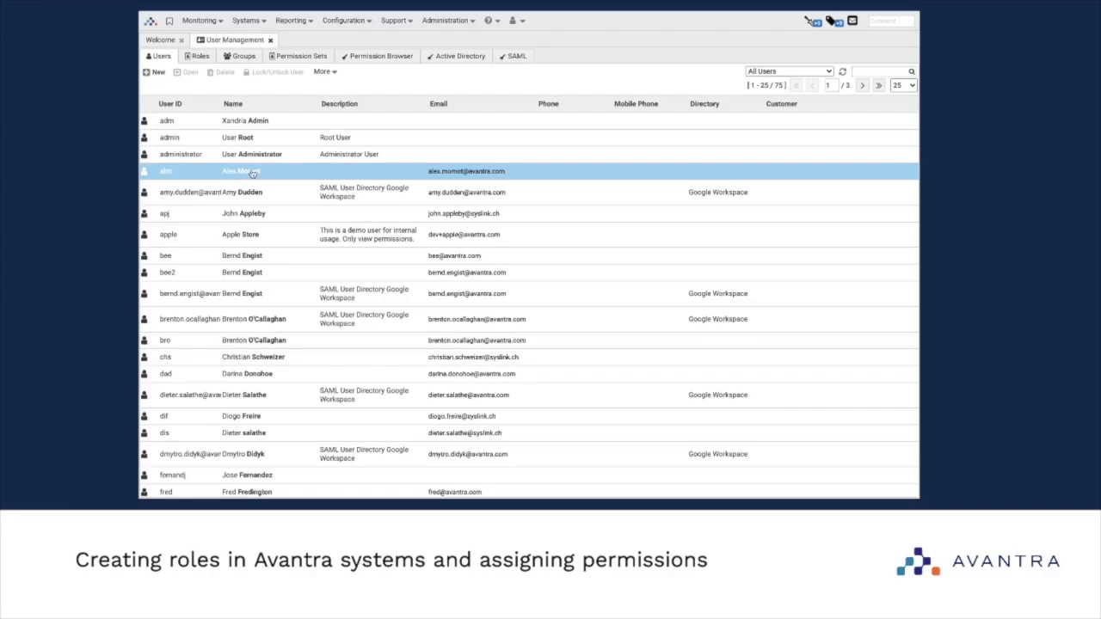
left_click(889, 72)
type("alm")
key("Return")
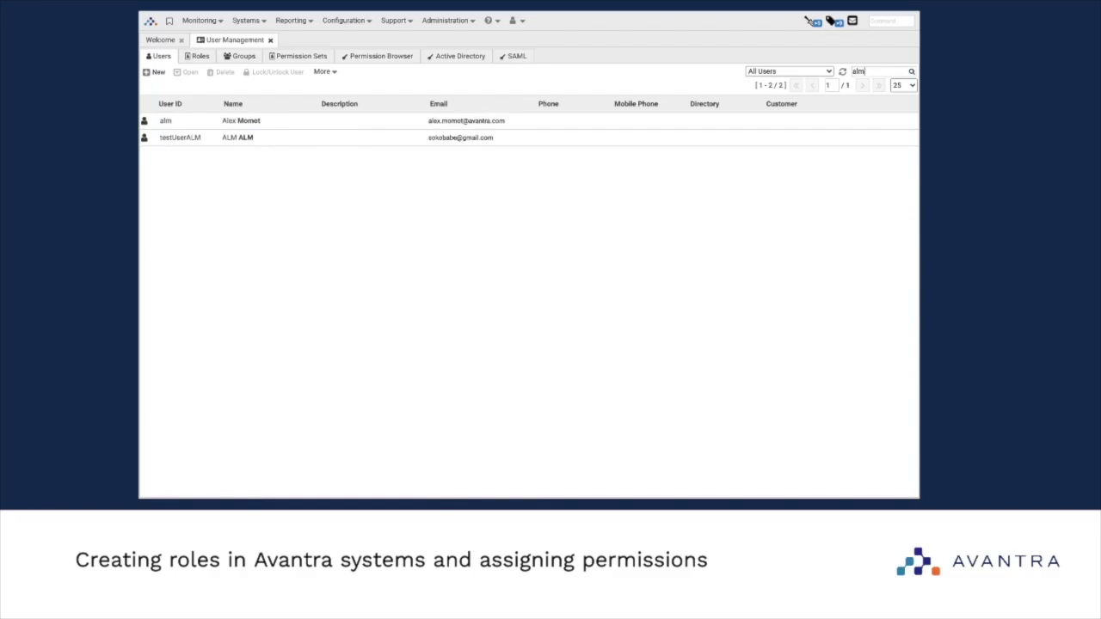
left_click(398, 127)
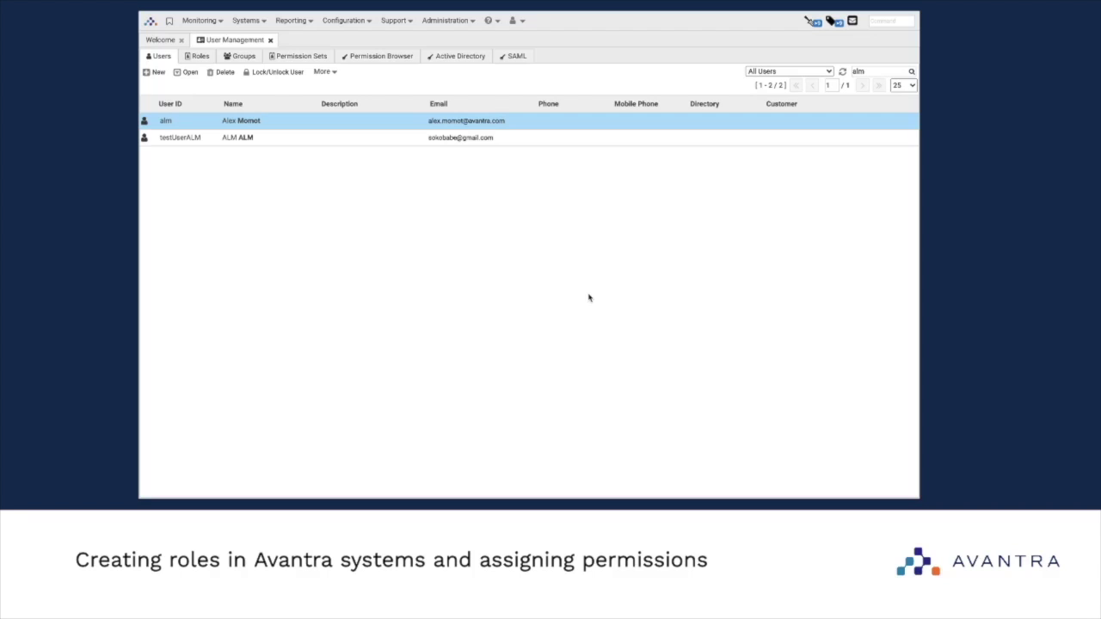
right_click(272, 121)
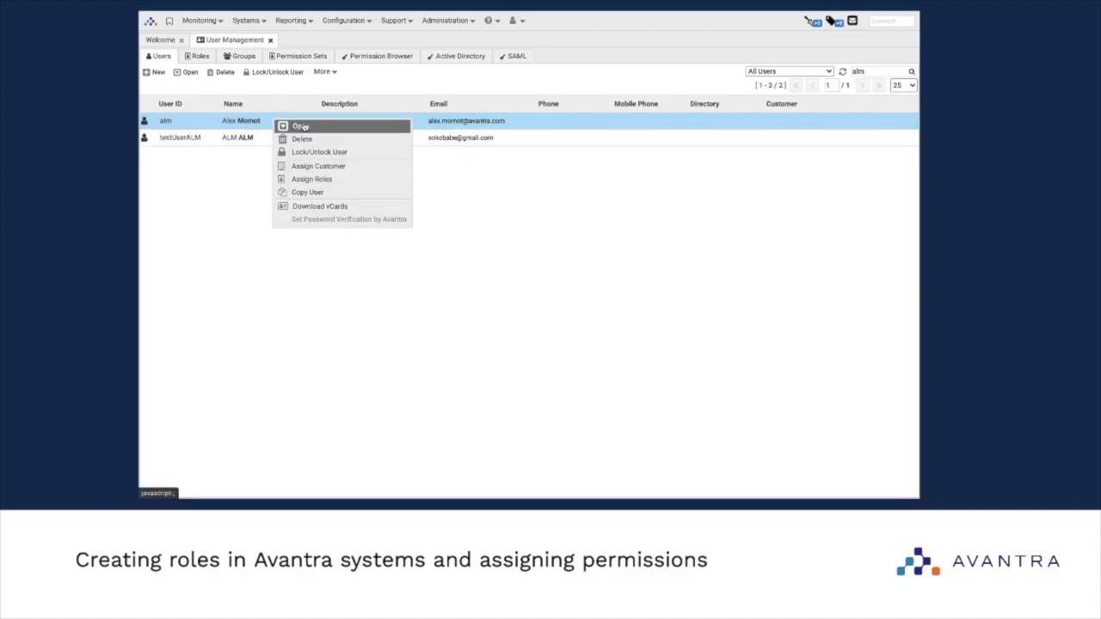
left_click(228, 138, "ctrl")
left_click(188, 73)
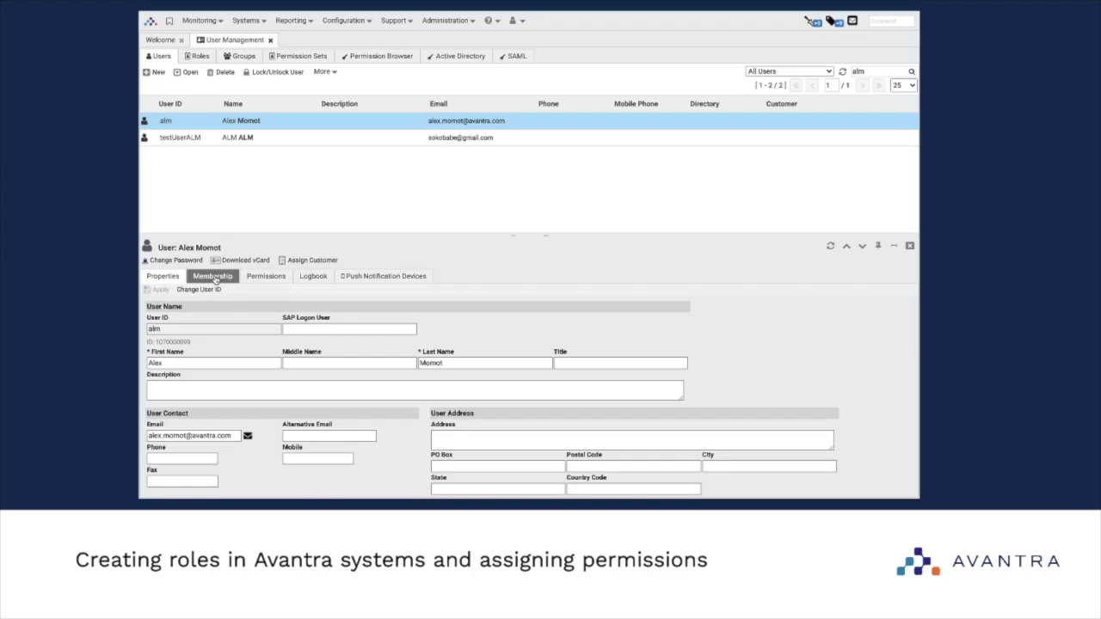
left_click(215, 277)
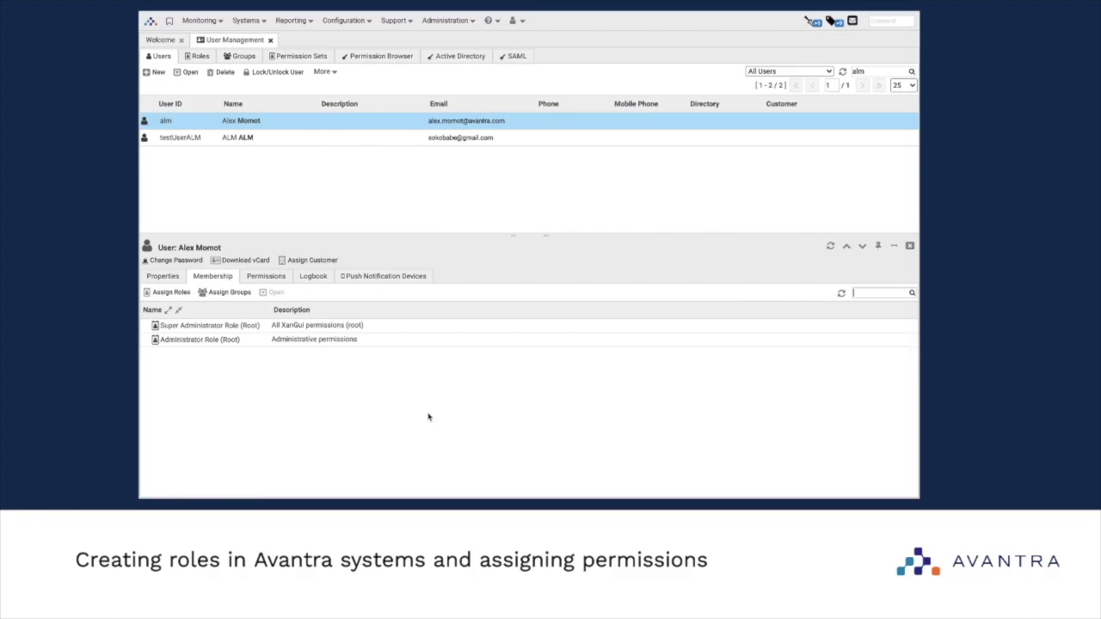
left_click(250, 327)
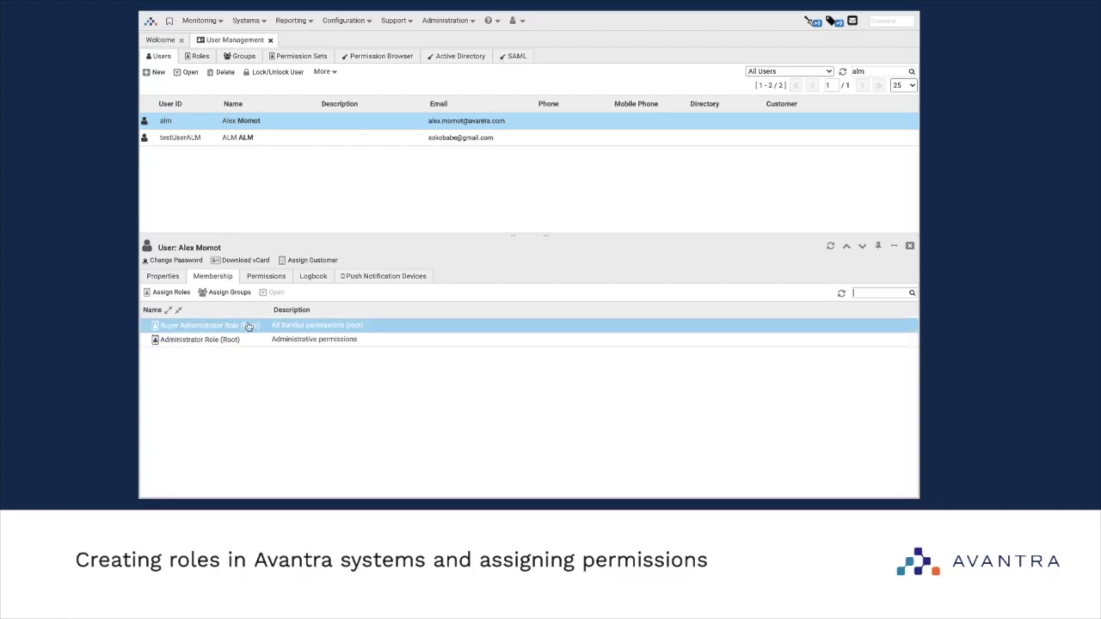
left_click(251, 342)
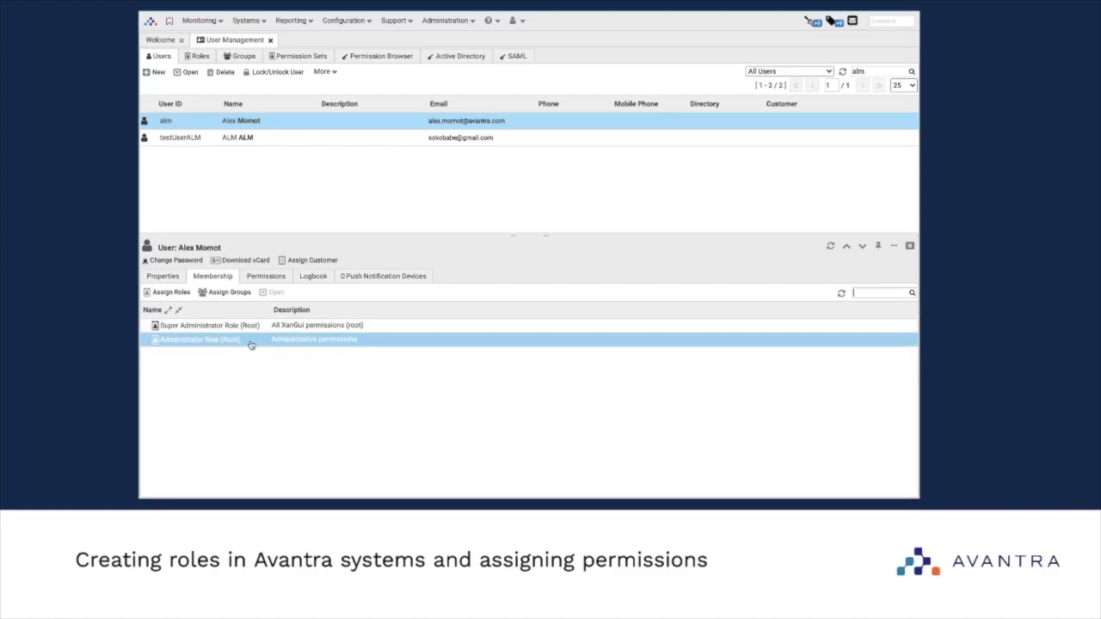
left_click(613, 387)
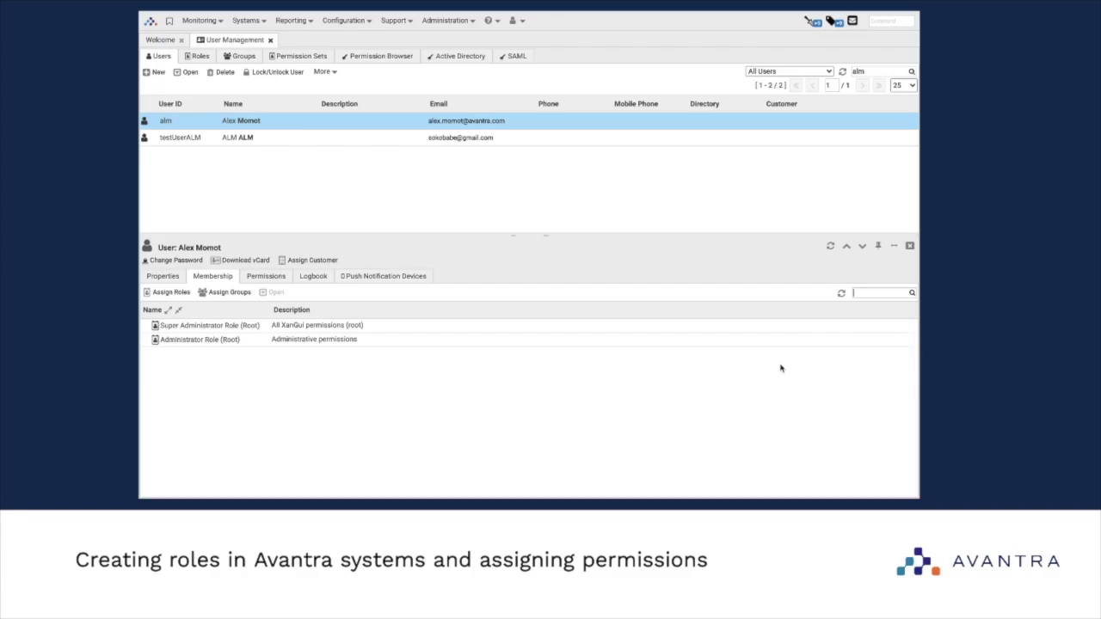
left_click(908, 248)
left_click(239, 140)
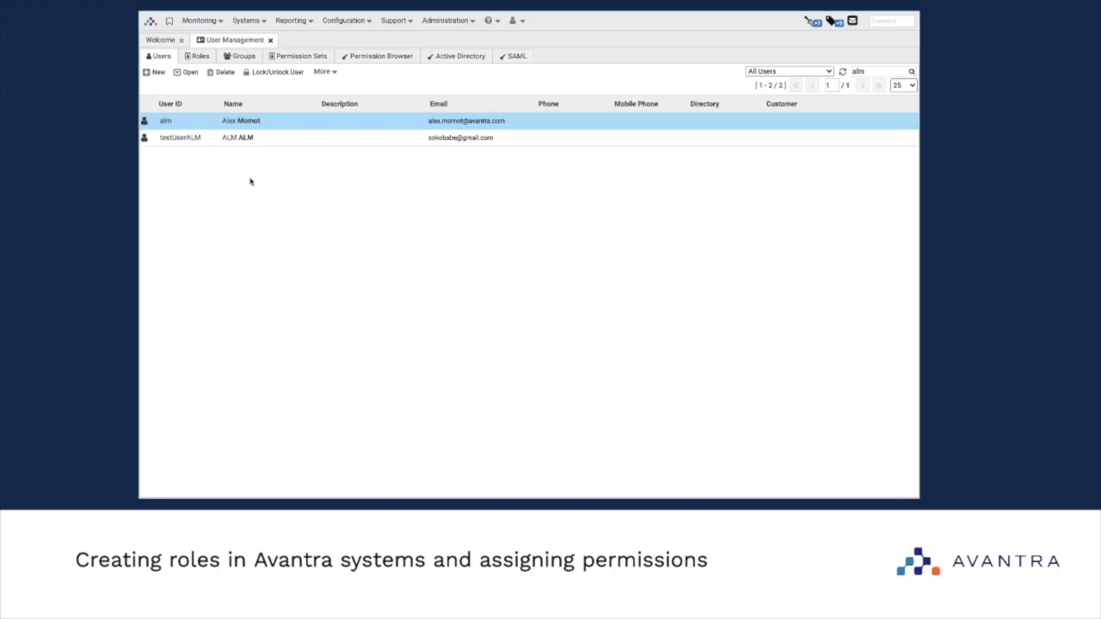
right_click(239, 121)
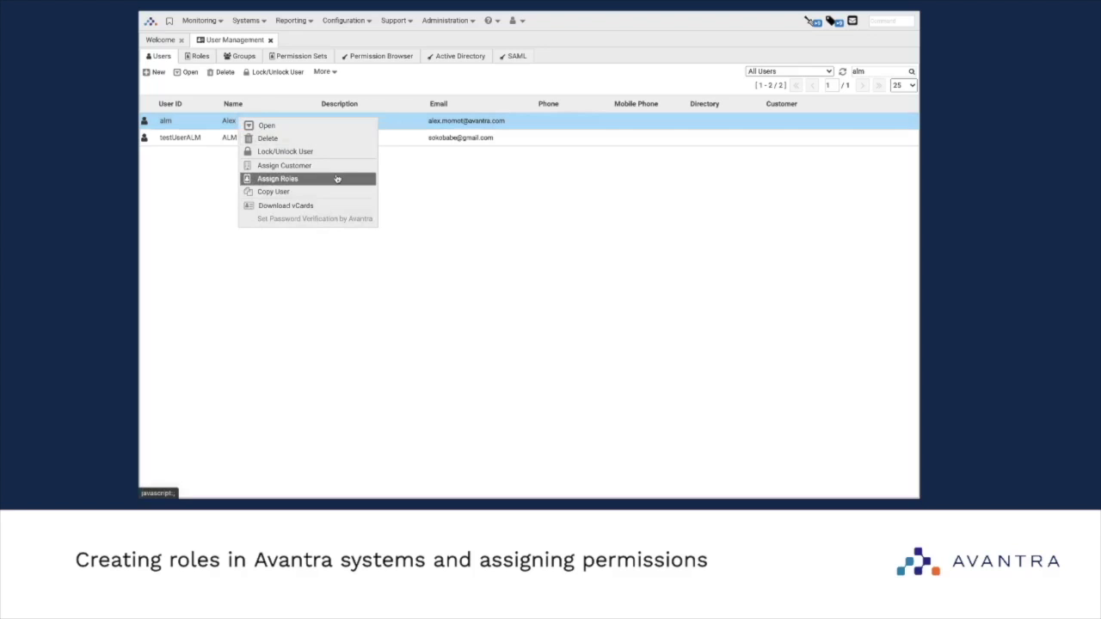
left_click(345, 179)
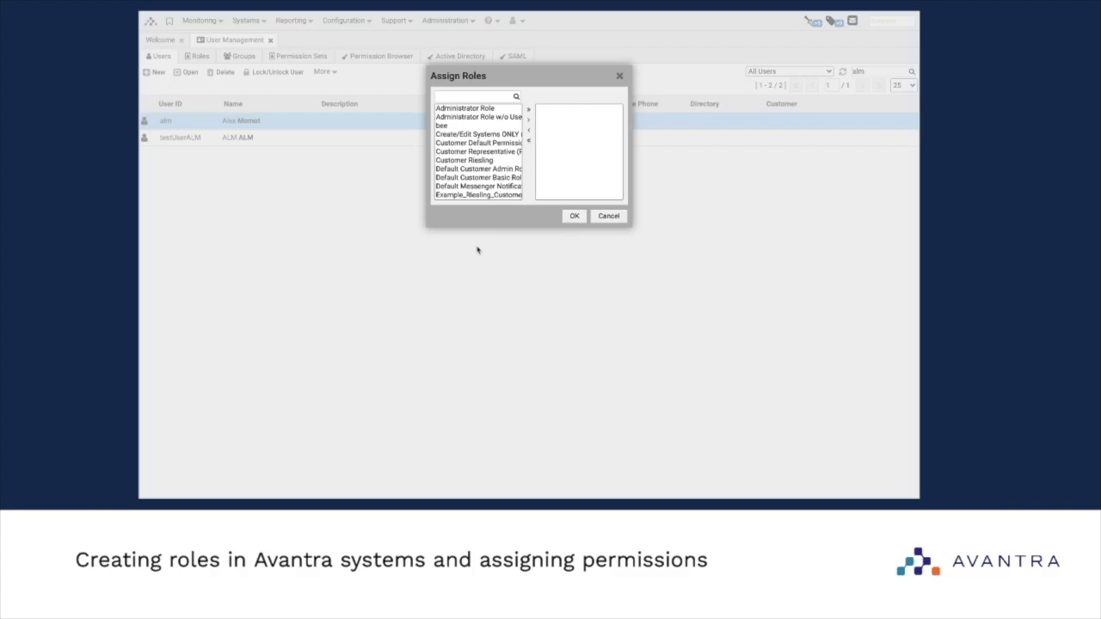
left_click(608, 216)
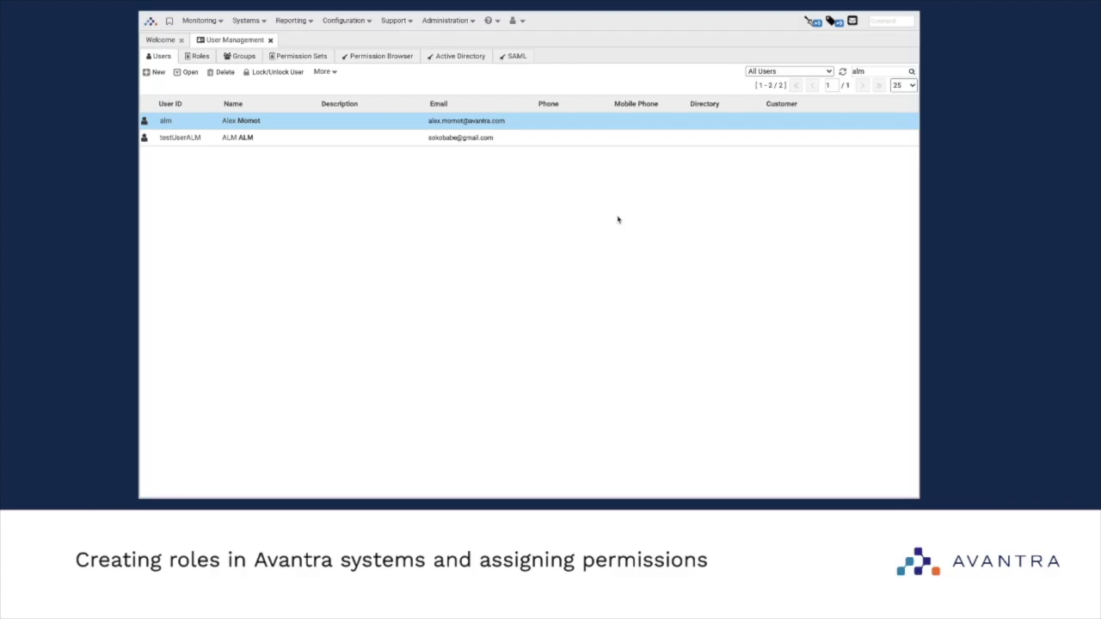
On the Roles tab, create a new role named 'alm test' and close its details.
left_click(451, 19)
left_click(258, 192)
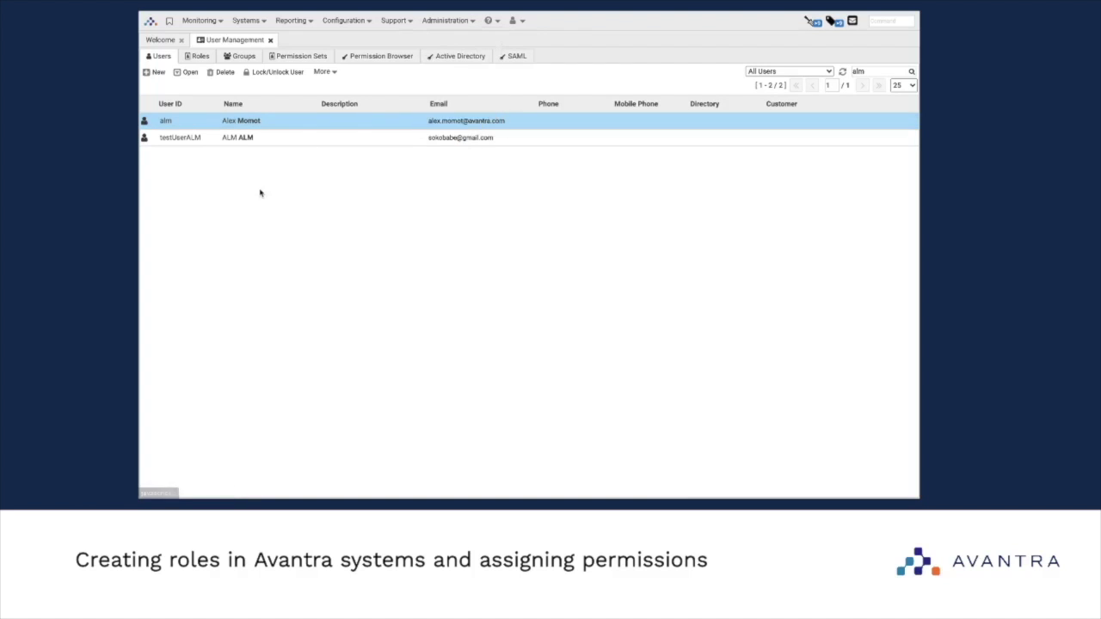
left_click(200, 60)
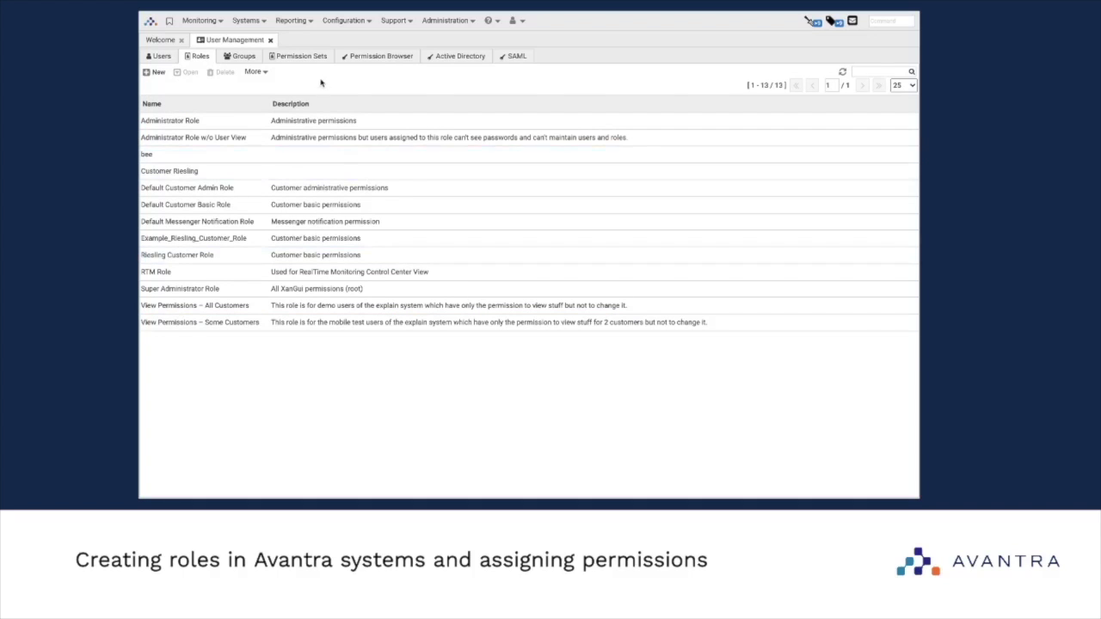
left_click(157, 74)
type("alm test")
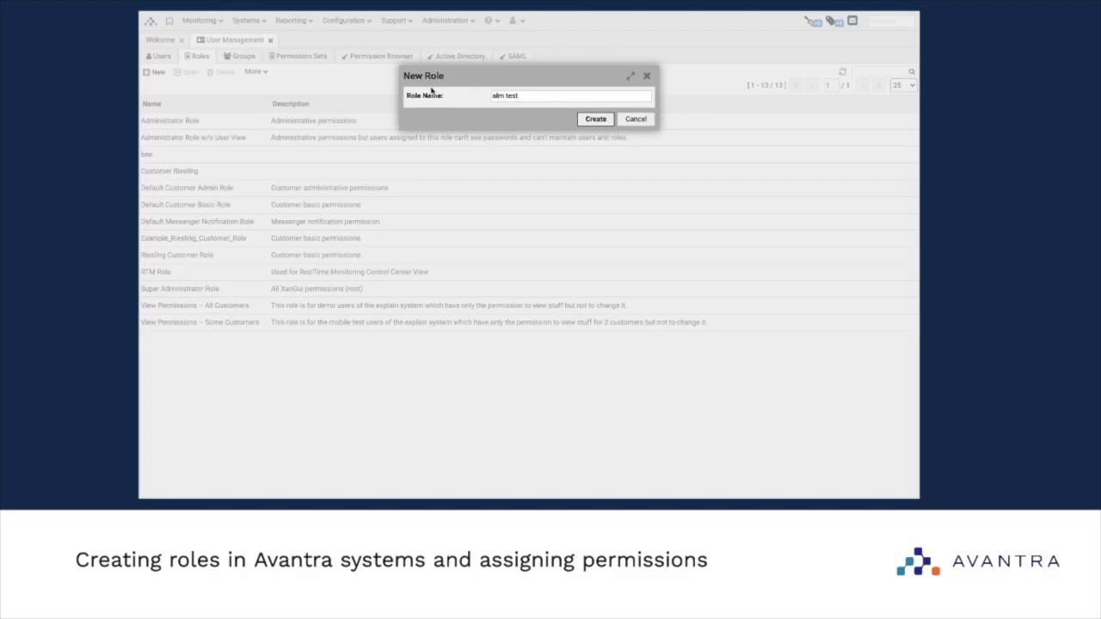
left_click(595, 119)
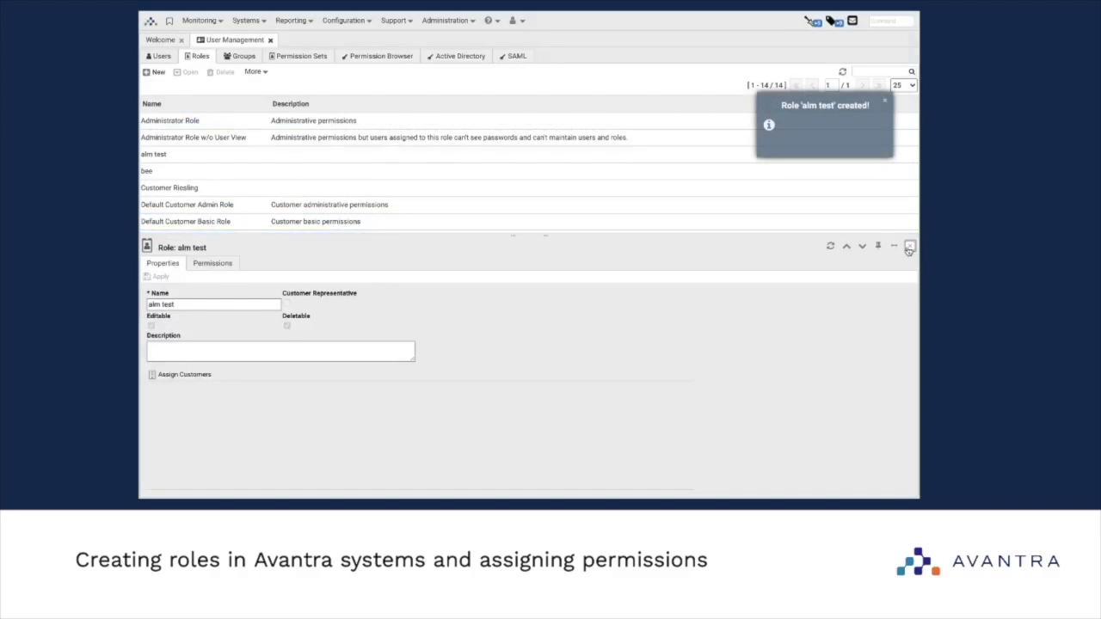
left_click(208, 160)
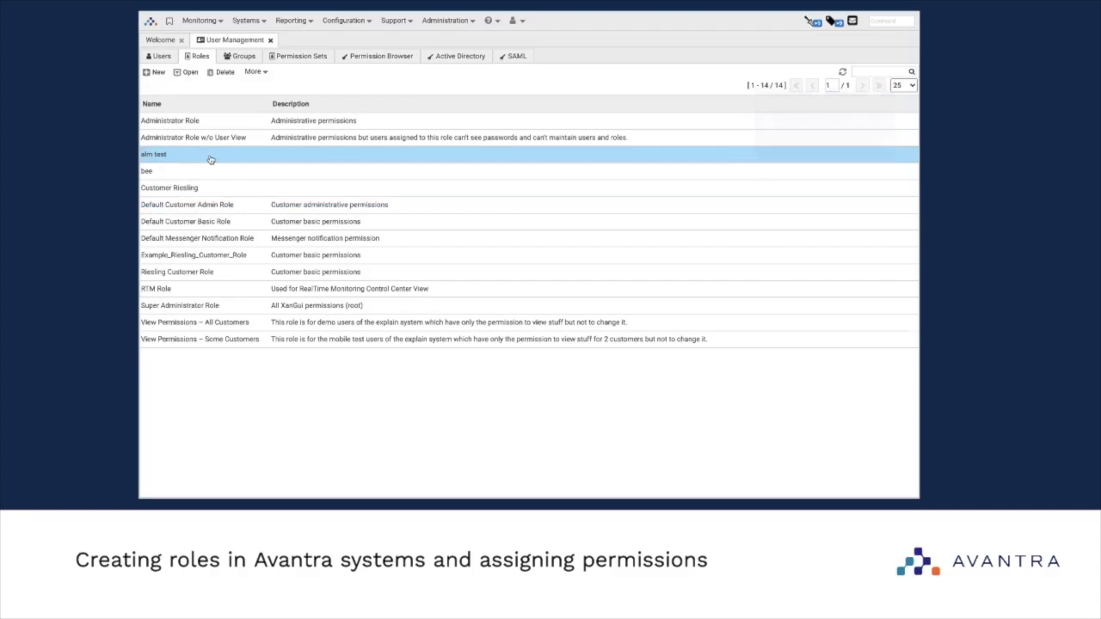
Open the 'alm test' role's detail panel from its context menu.
right_click(189, 160)
left_click(215, 165)
right_click(183, 159)
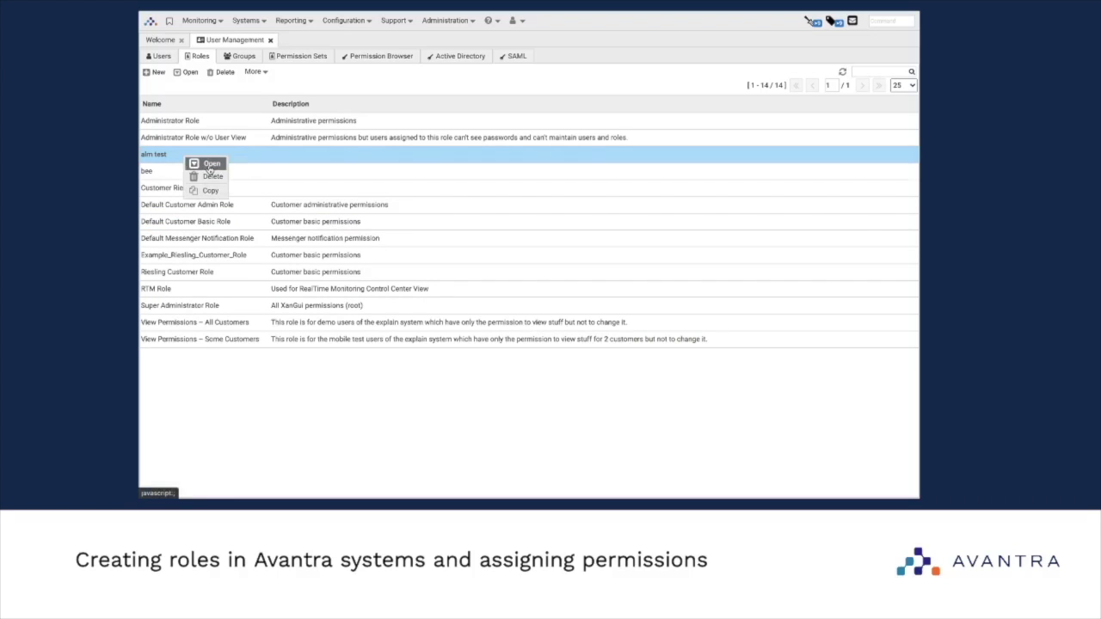
left_click(209, 170, "ctrl")
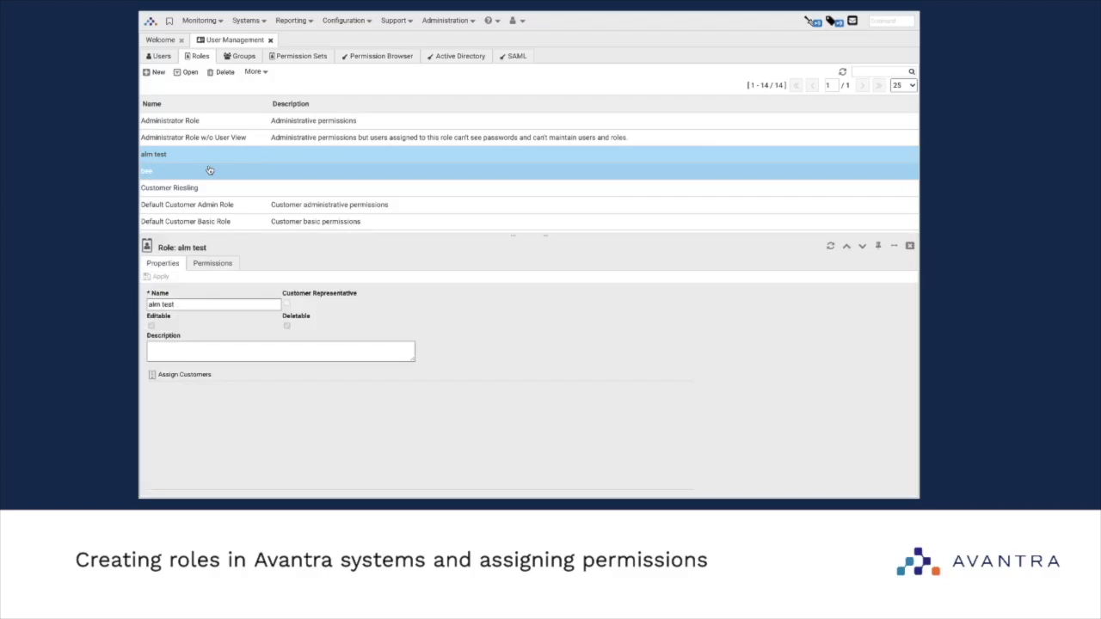
In a pinned role tab, tick View Tickets, Call Tickets and Own Tickets, then apply.
left_click(213, 263)
scroll(649, 402, "down", 3)
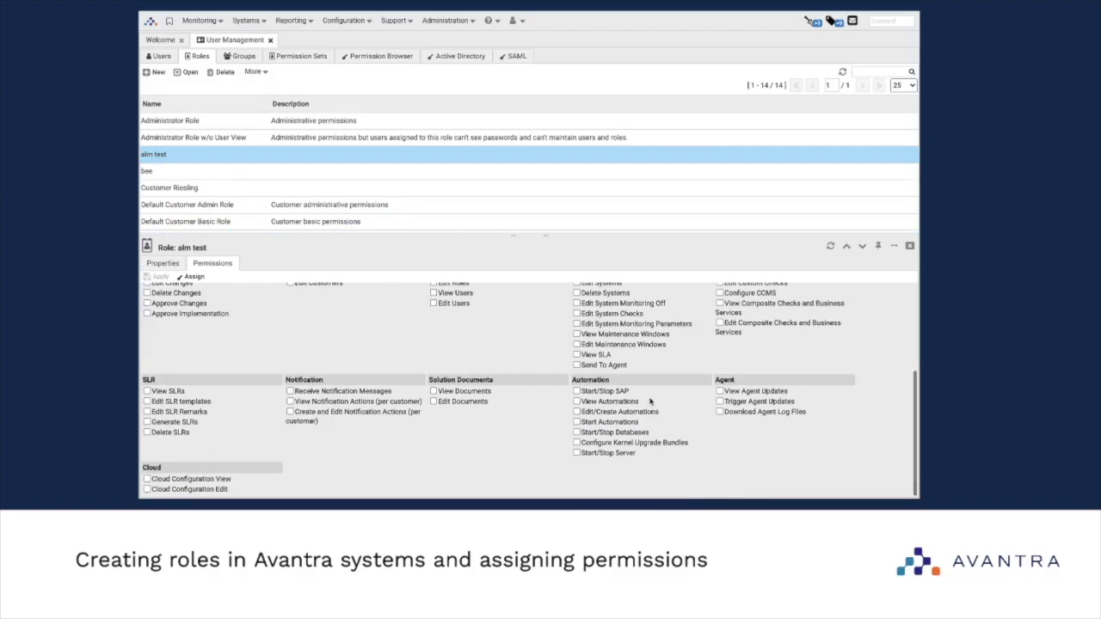
scroll(650, 402, "up", 3)
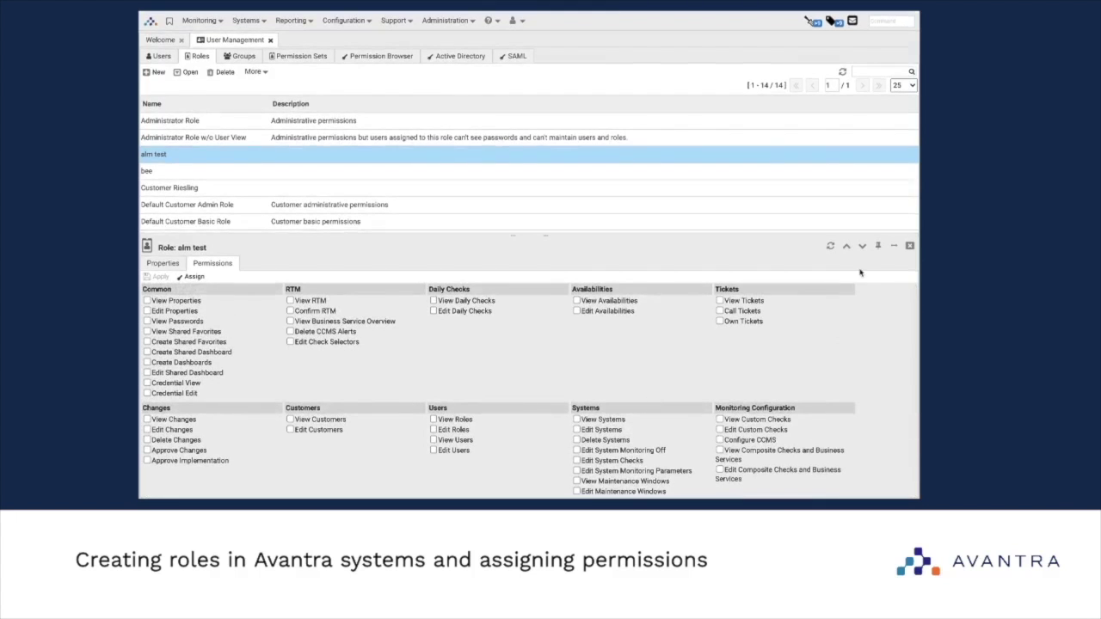
left_click(878, 246)
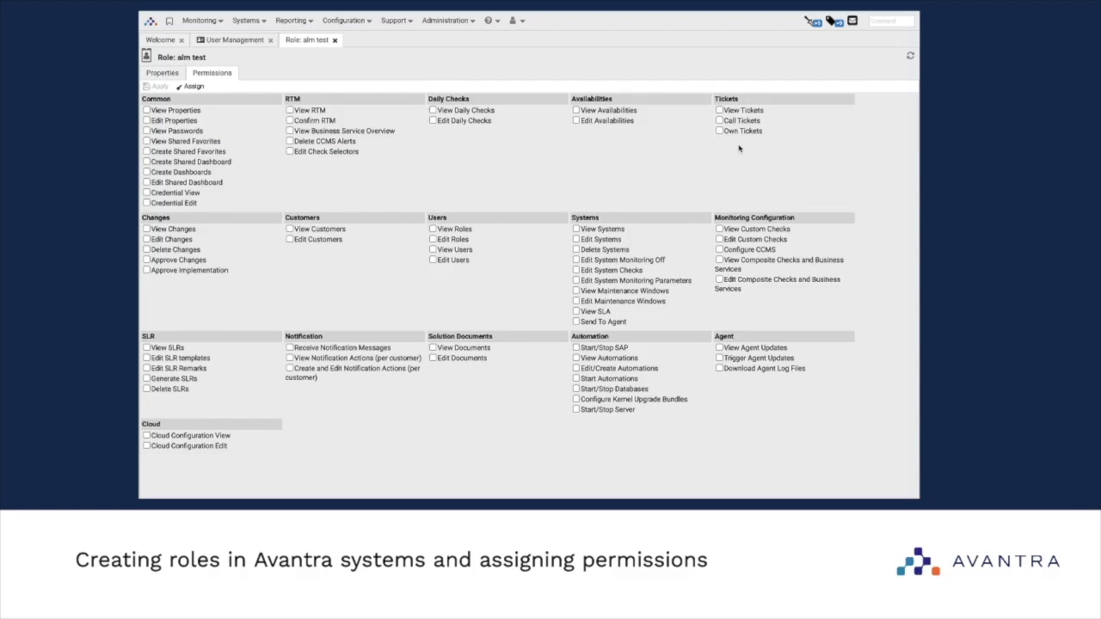
left_click(719, 110)
left_click(719, 120)
left_click(719, 130)
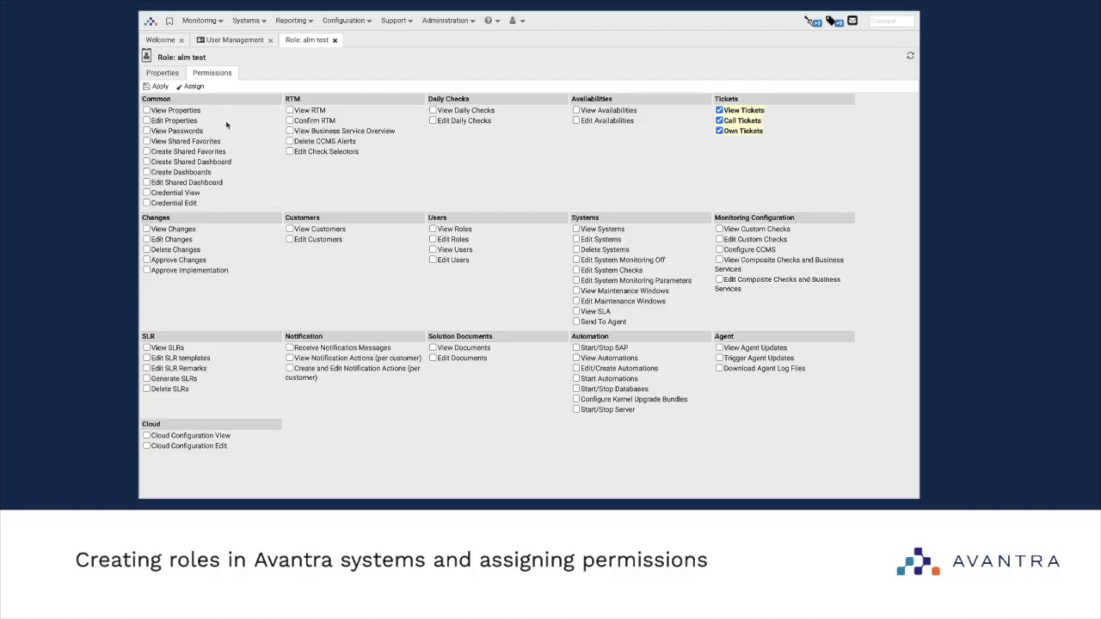
left_click(158, 88)
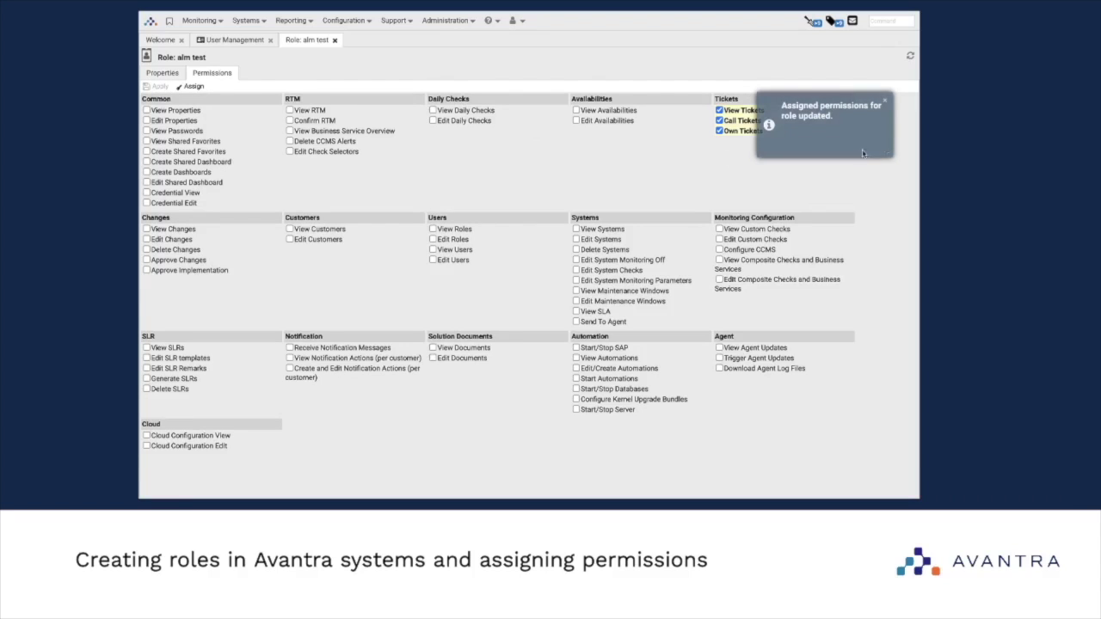
left_click(163, 74)
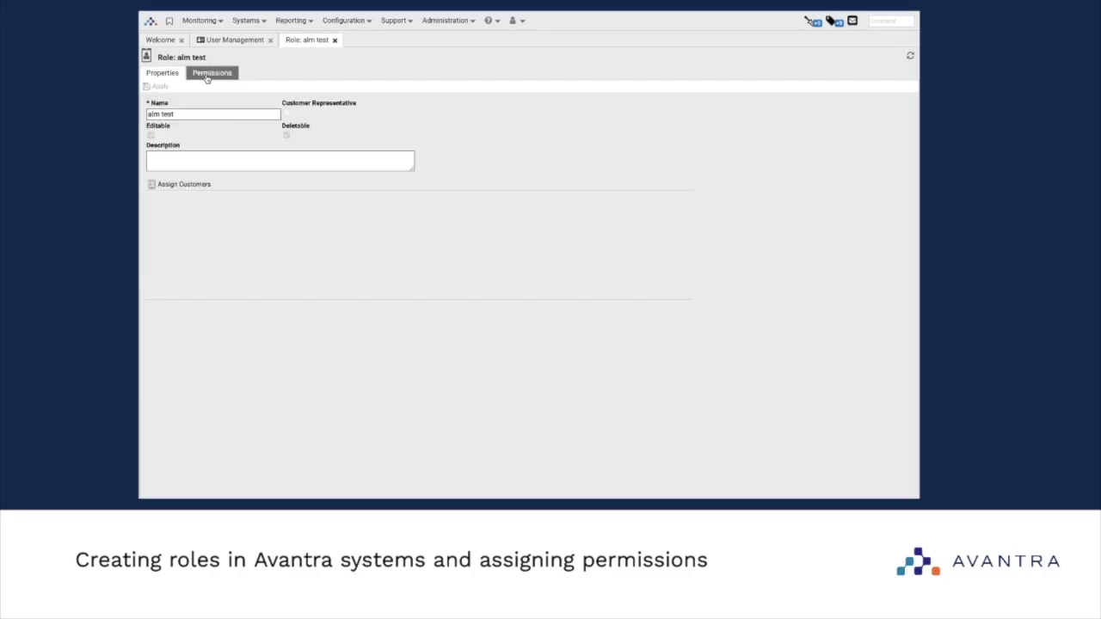
Close the 'Role: alm test' tab, recheck its permissions from the Roles list, then return to Users.
left_click(335, 40)
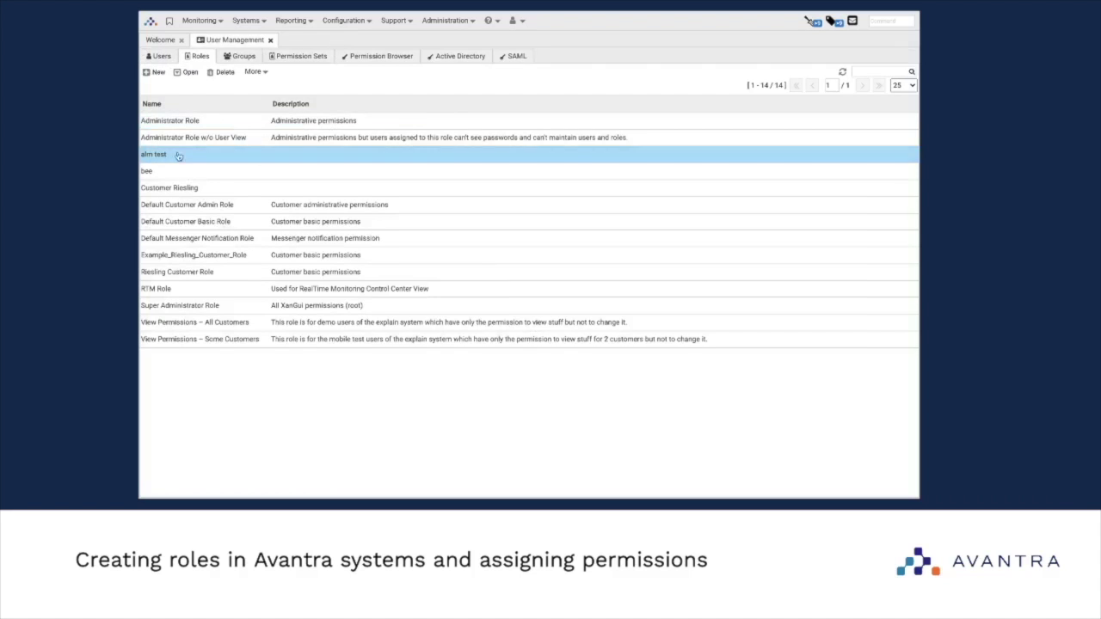
left_click(189, 73)
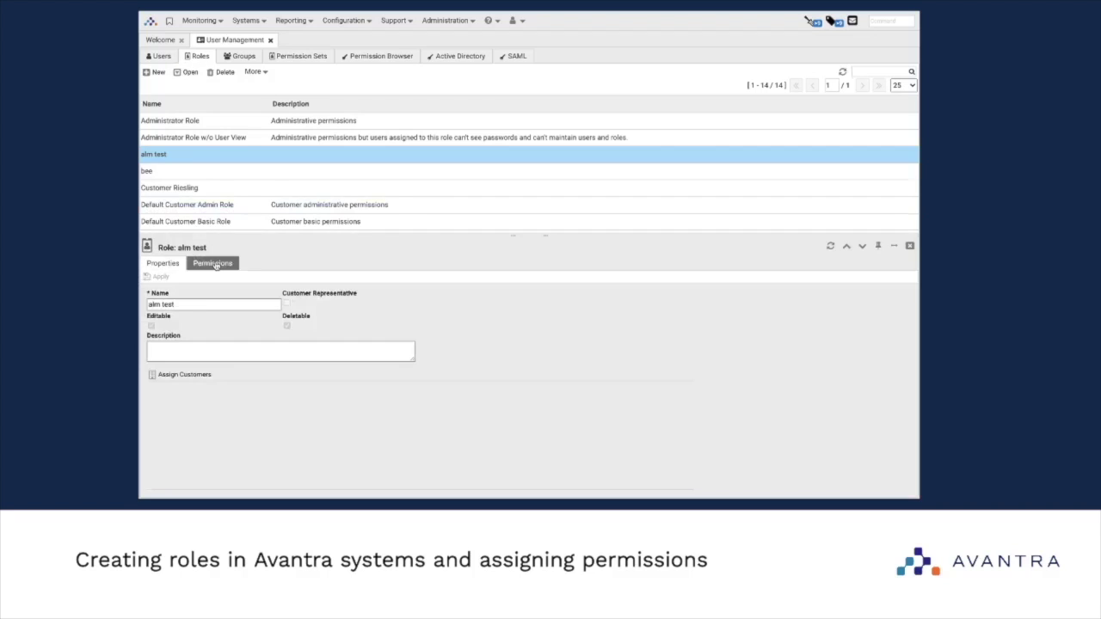
left_click(219, 265)
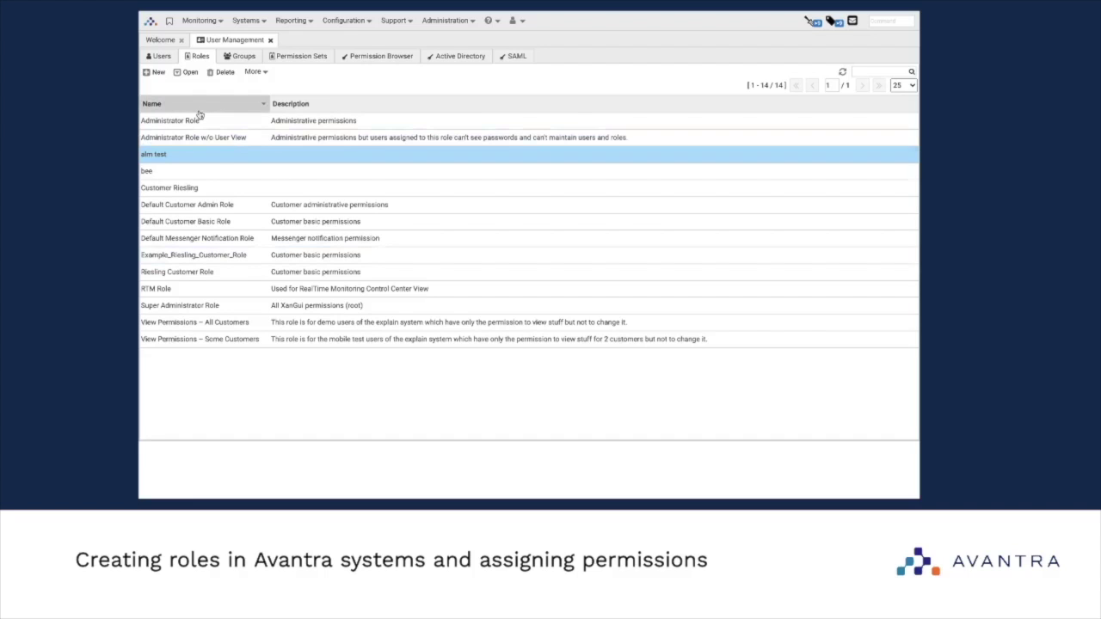
left_click(160, 55)
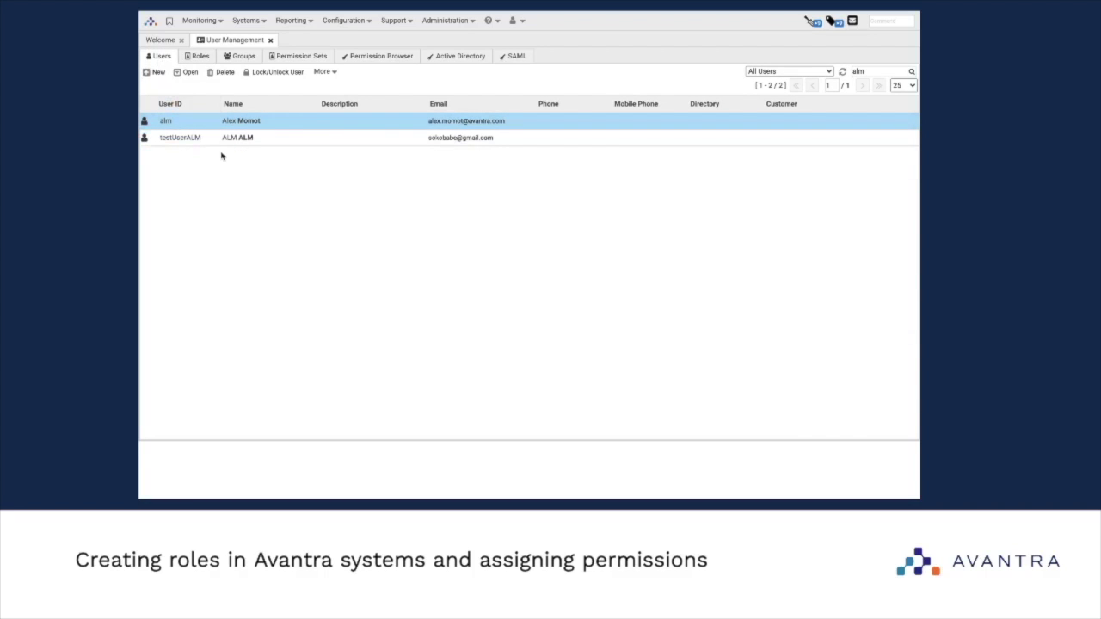
Assign the 'alm test' role to the first alm user through Assign Roles.
right_click(200, 123)
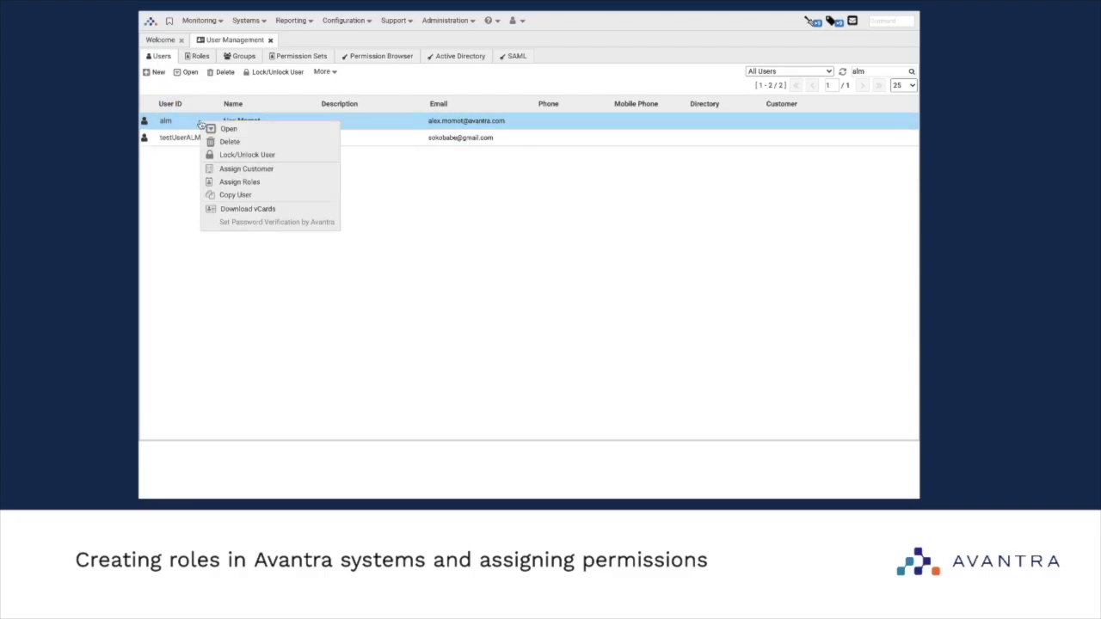
left_click(276, 183)
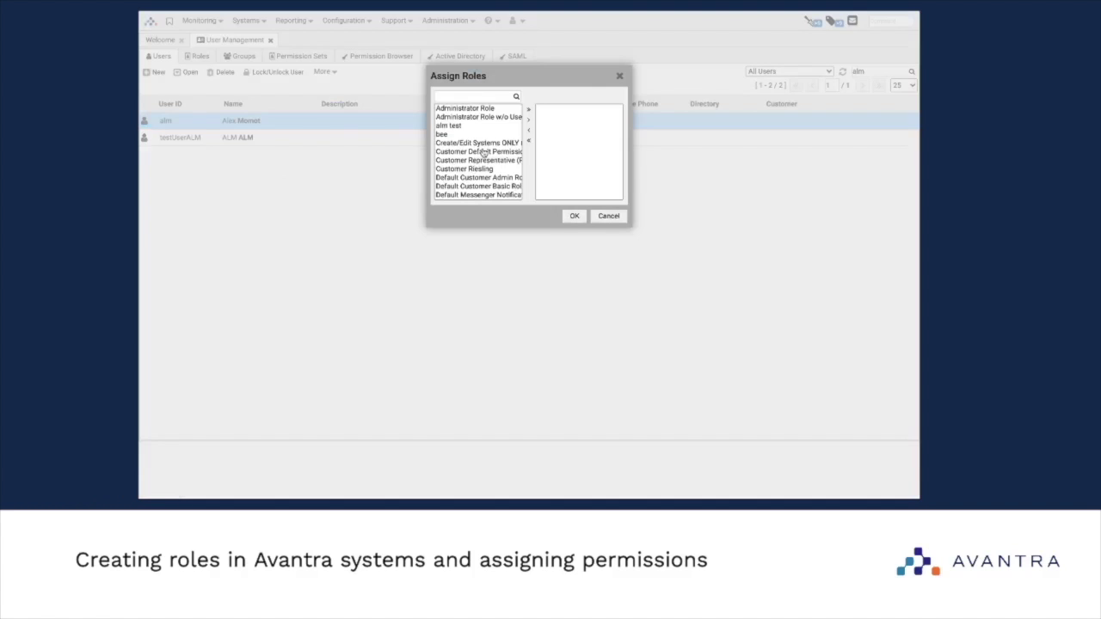
left_click(453, 127)
left_click(528, 120)
left_click(576, 215)
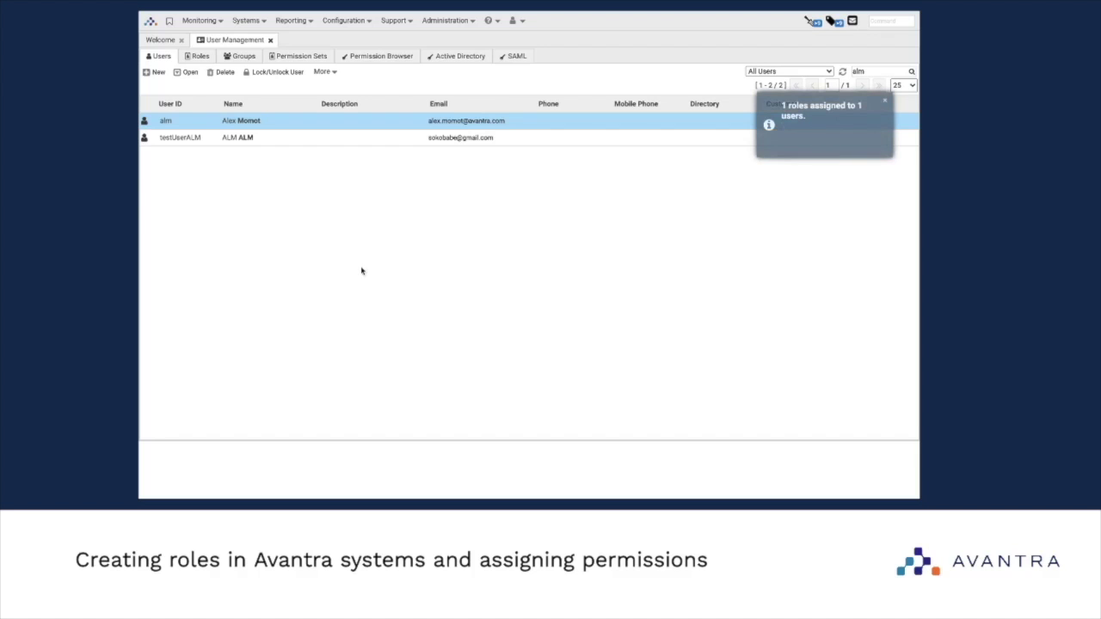
right_click(204, 123)
left_click(233, 127)
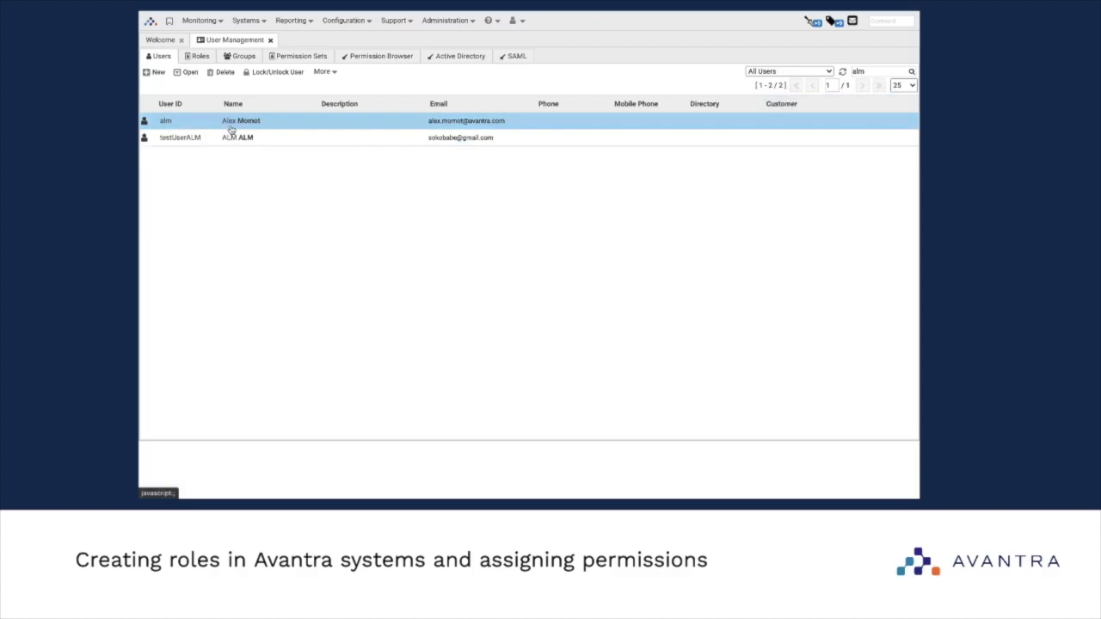
left_click(227, 254)
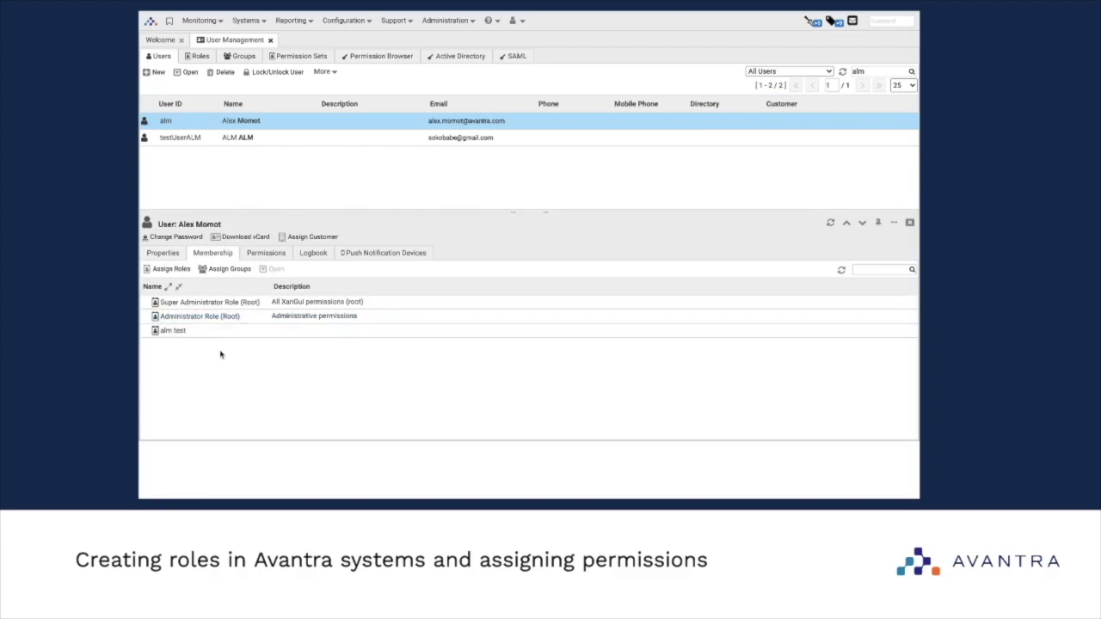
left_click(196, 333)
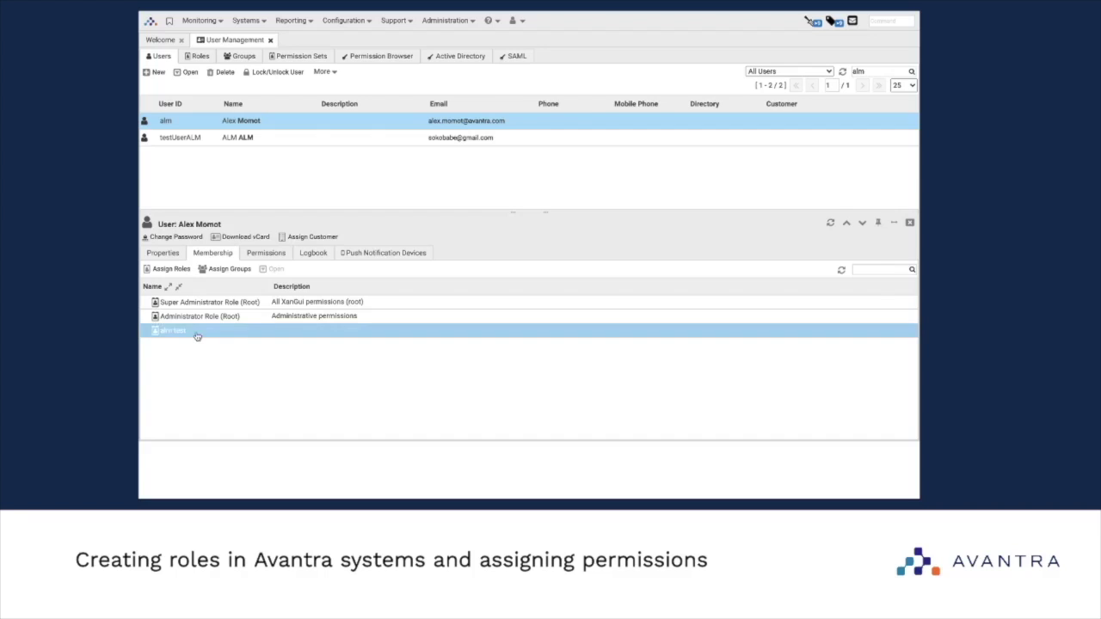
left_click(226, 305)
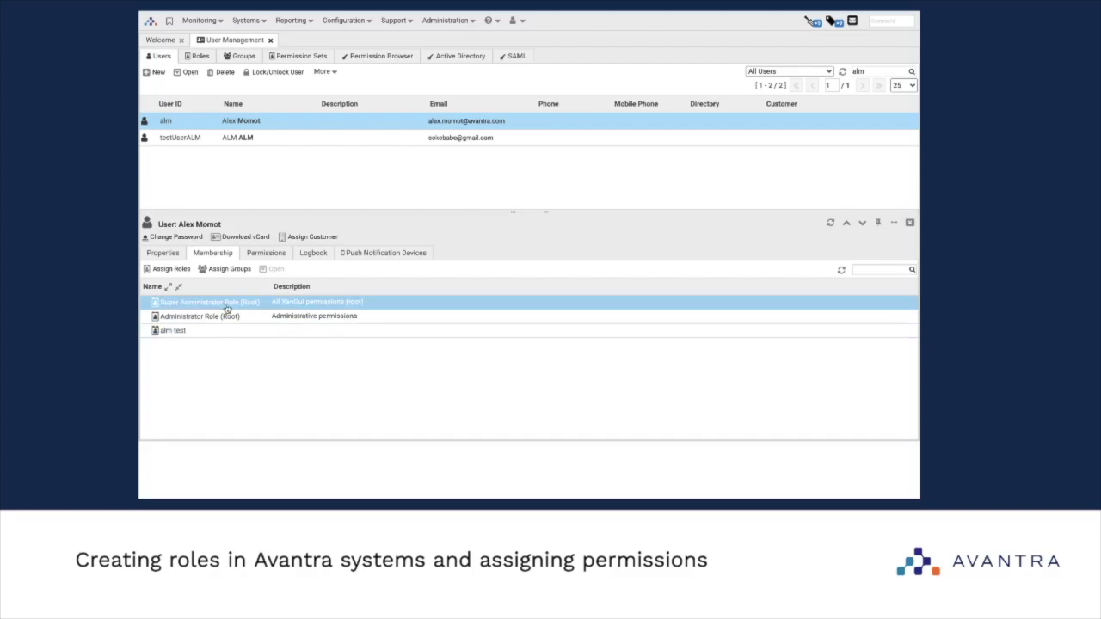
left_click(222, 317)
left_click(214, 335)
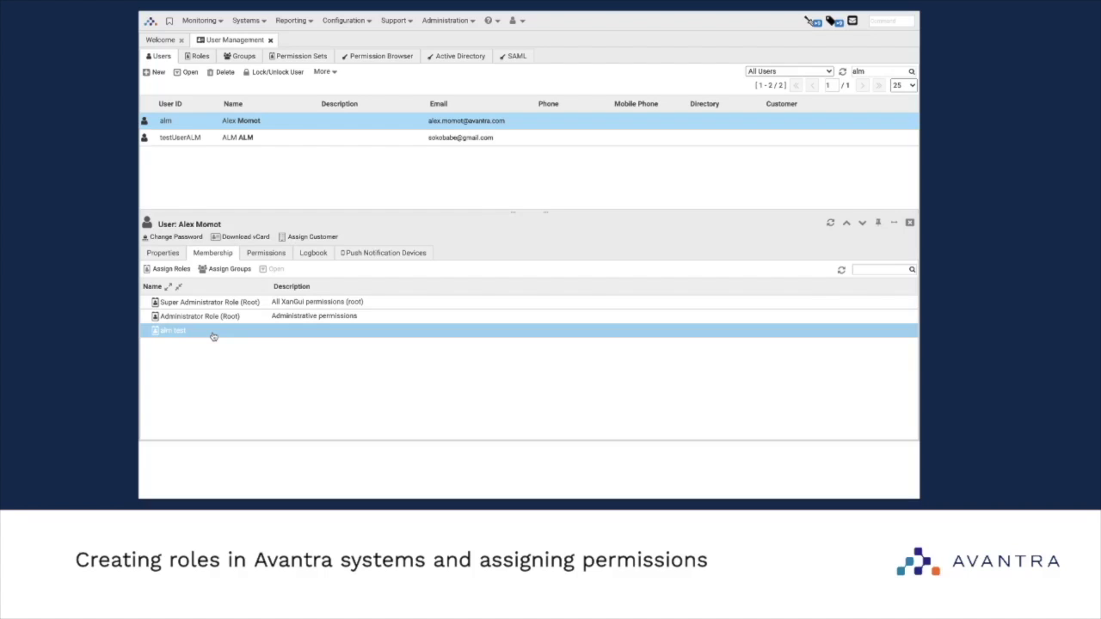
left_click(213, 335)
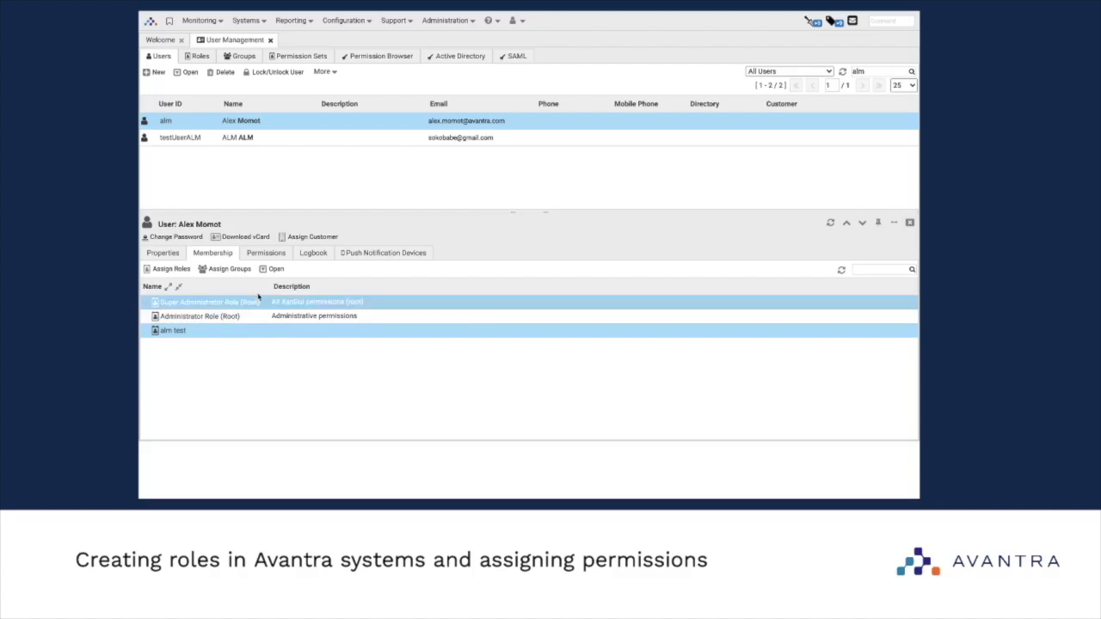
left_click(276, 269)
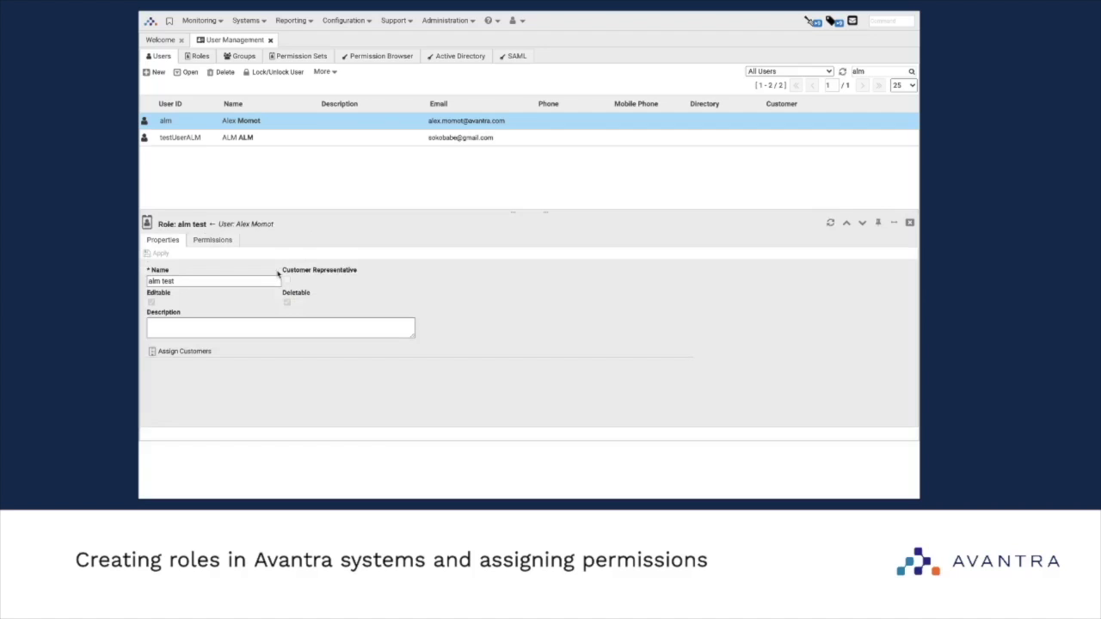
left_click(206, 241)
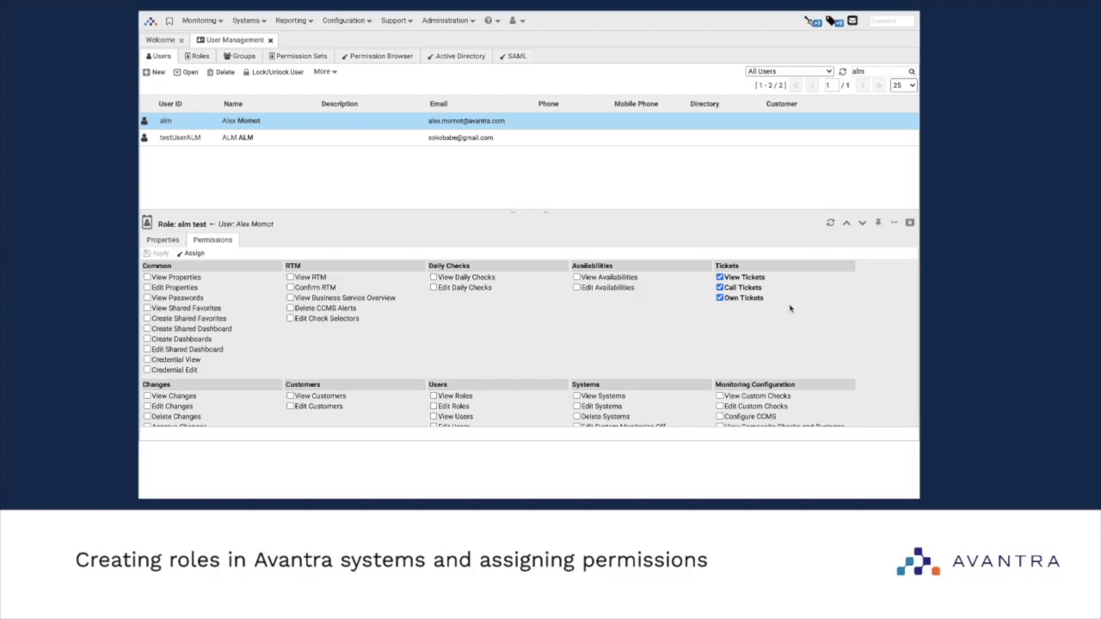
left_click(909, 222)
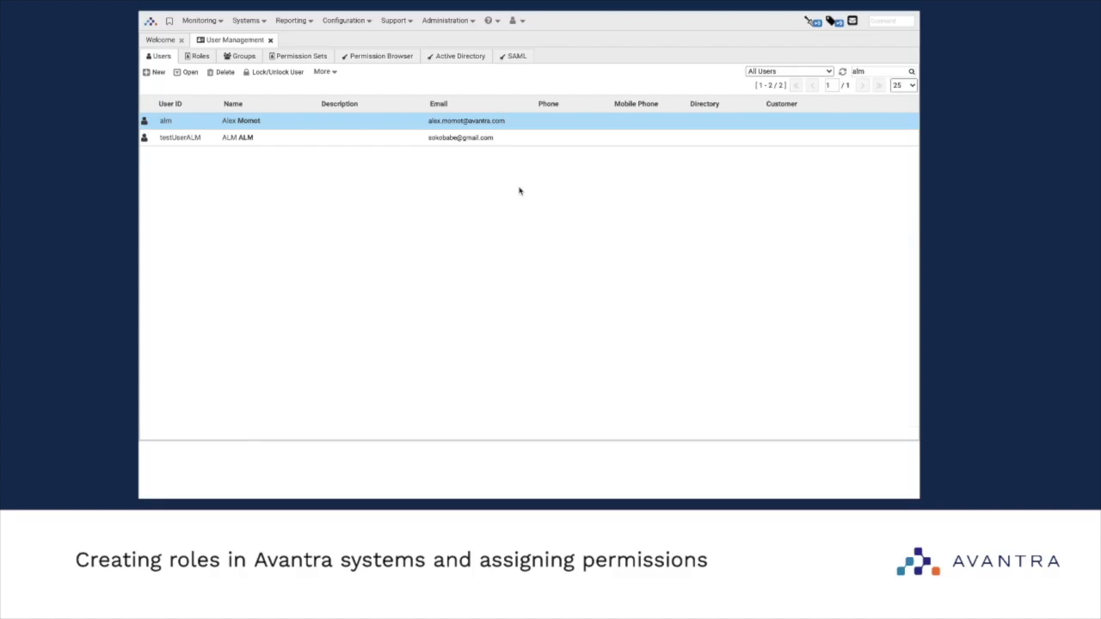
Open the alm user's details and show its permissions matrix.
right_click(197, 121)
left_click(249, 131)
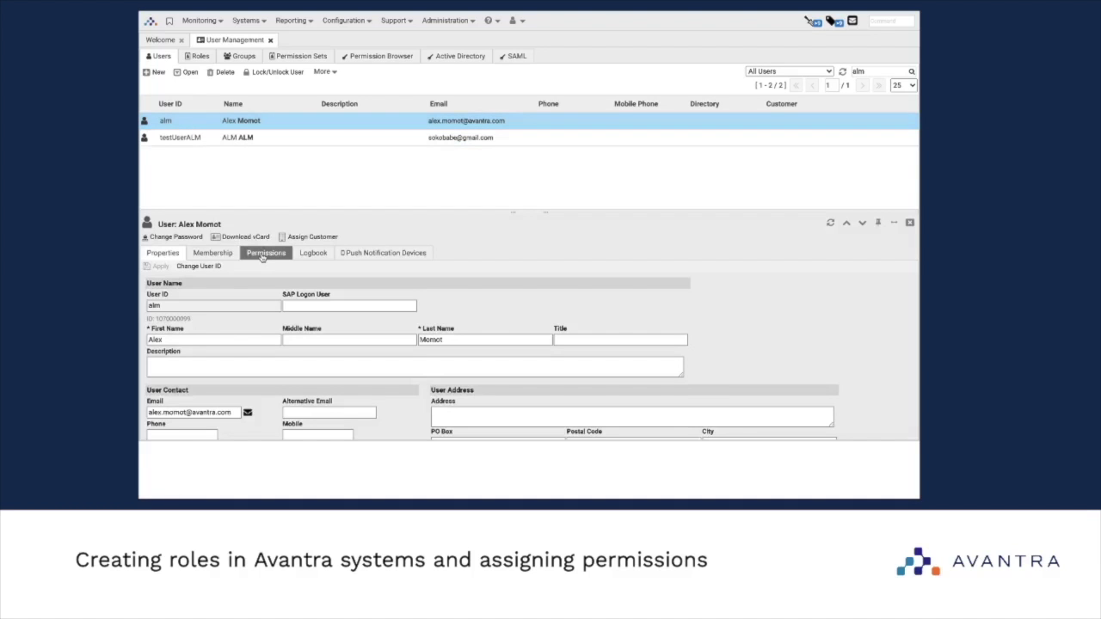
left_click(263, 254)
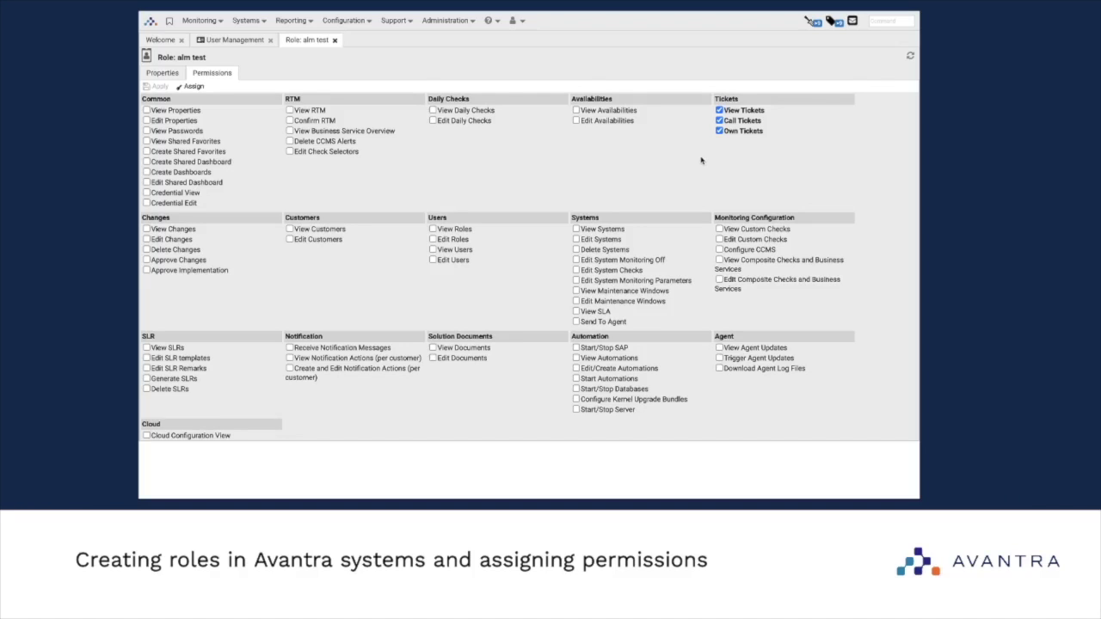
Swap View and Call Tickets for View and Edit Daily Checks on 'alm test' and apply.
left_click(719, 110)
left_click(719, 121)
left_click(433, 120)
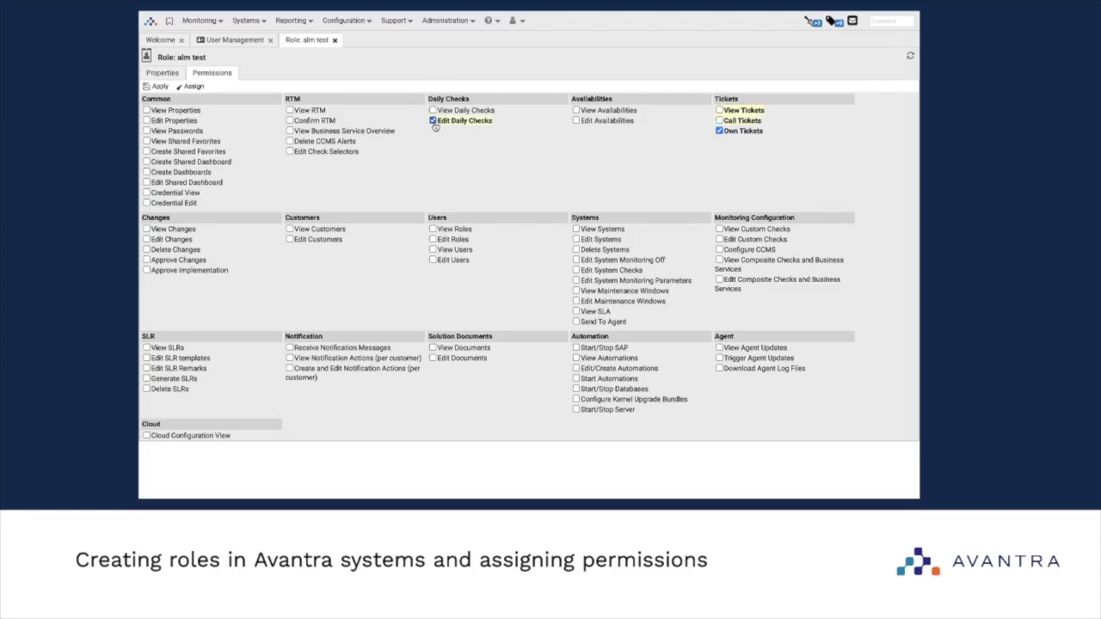
left_click(432, 110)
left_click(158, 87)
left_click(239, 42)
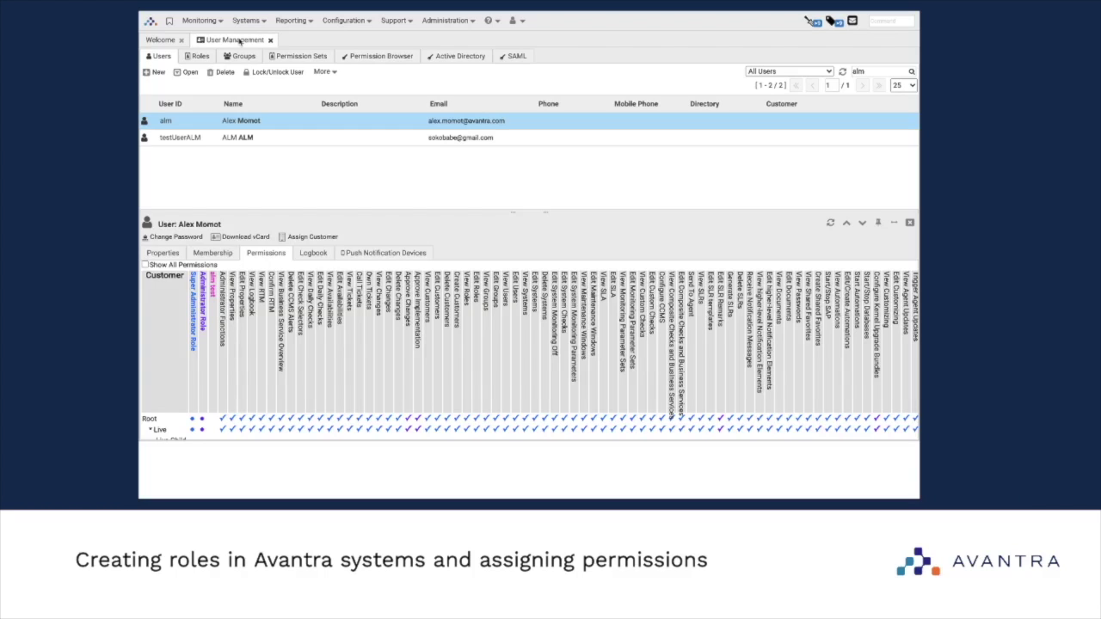
Open 'alm test' from the Roles tab and show its Permissions tab.
left_click(198, 56)
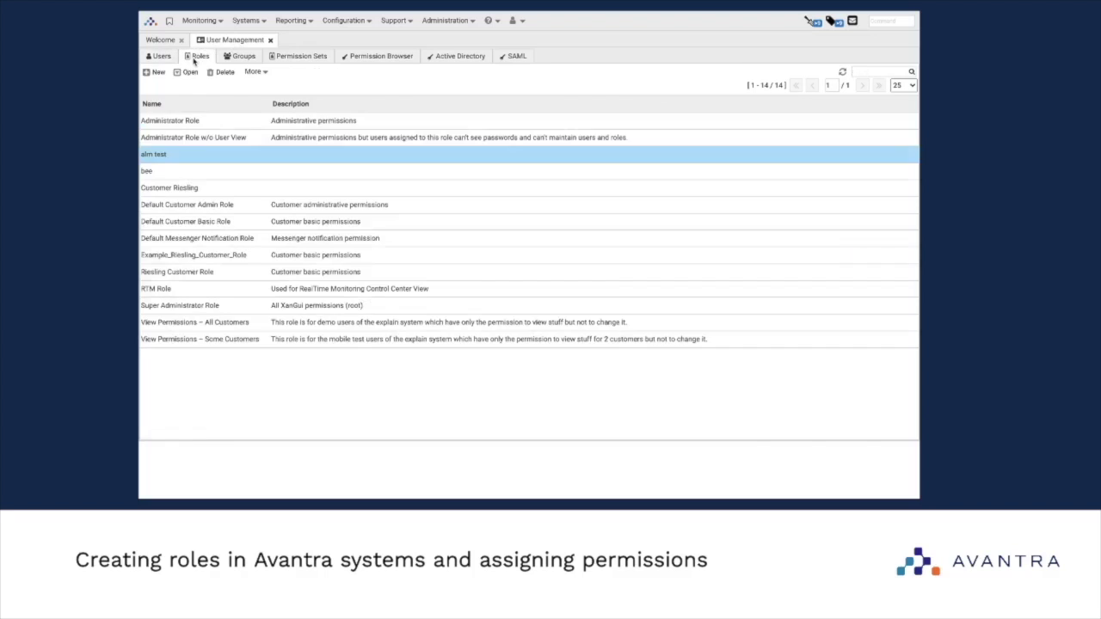
right_click(171, 156)
left_click(189, 164)
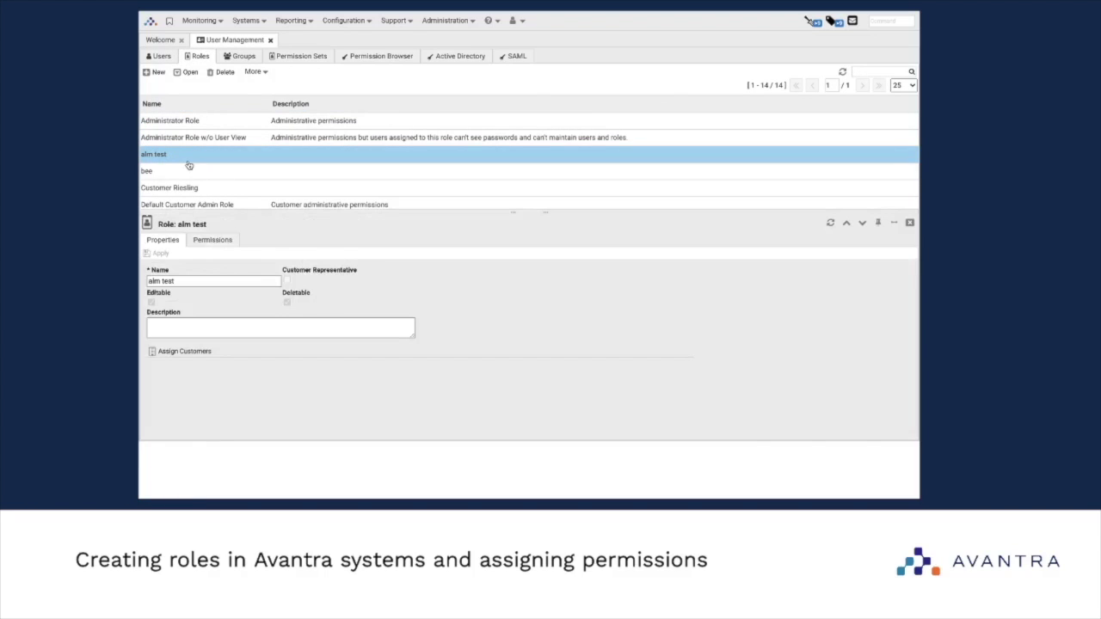
left_click(221, 242)
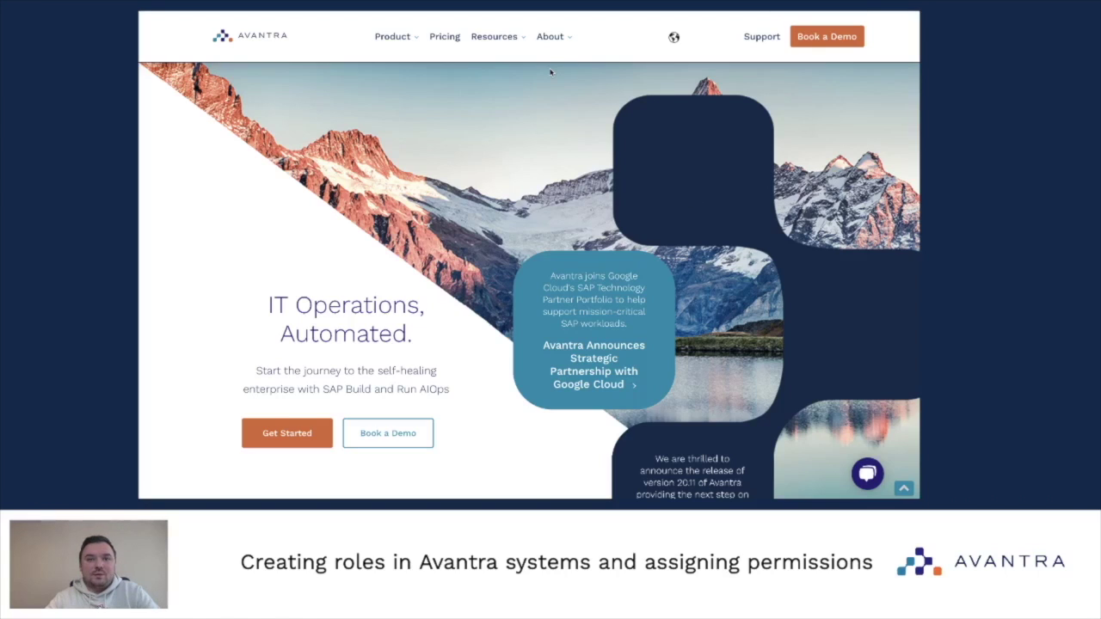
Open Documentation from the website's Resources menu and focus the Search docs box.
mouse_move(516, 36)
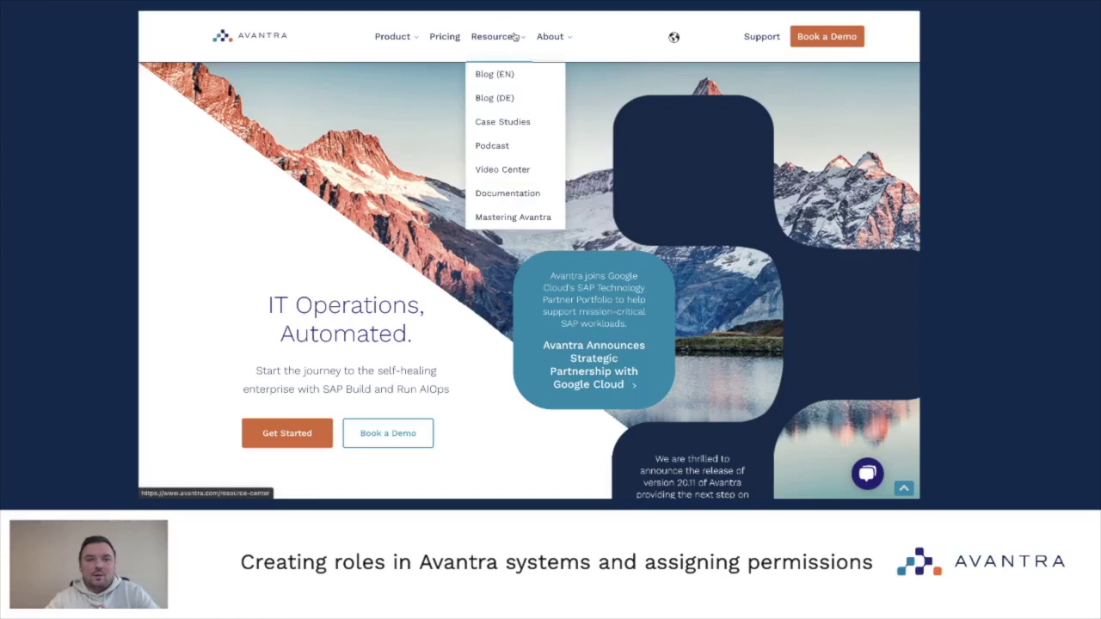
left_click(528, 196)
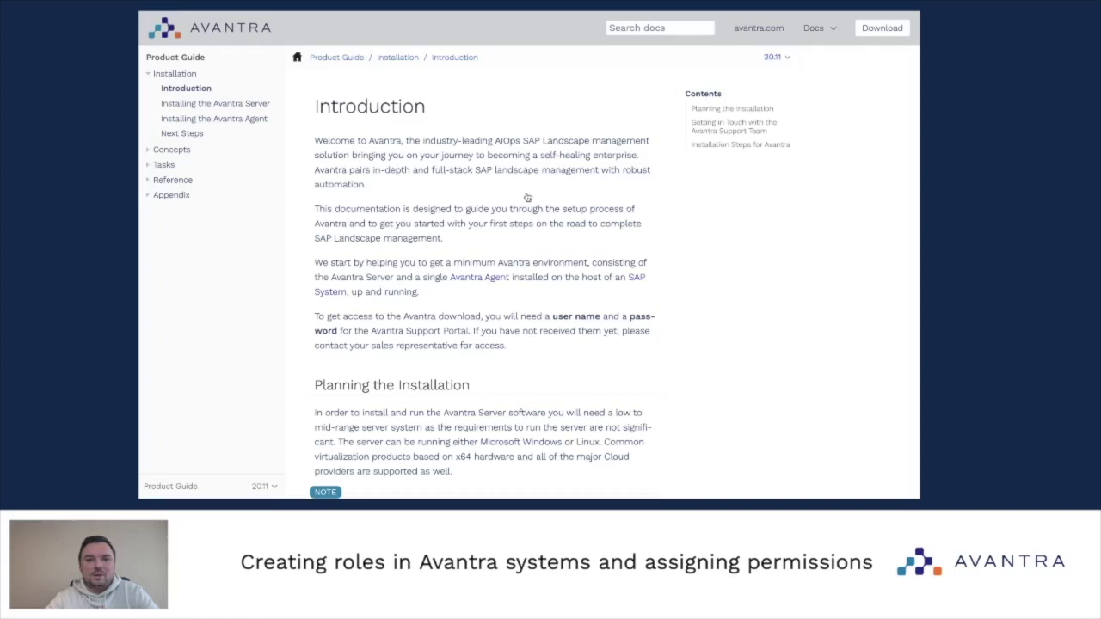
left_click(648, 29)
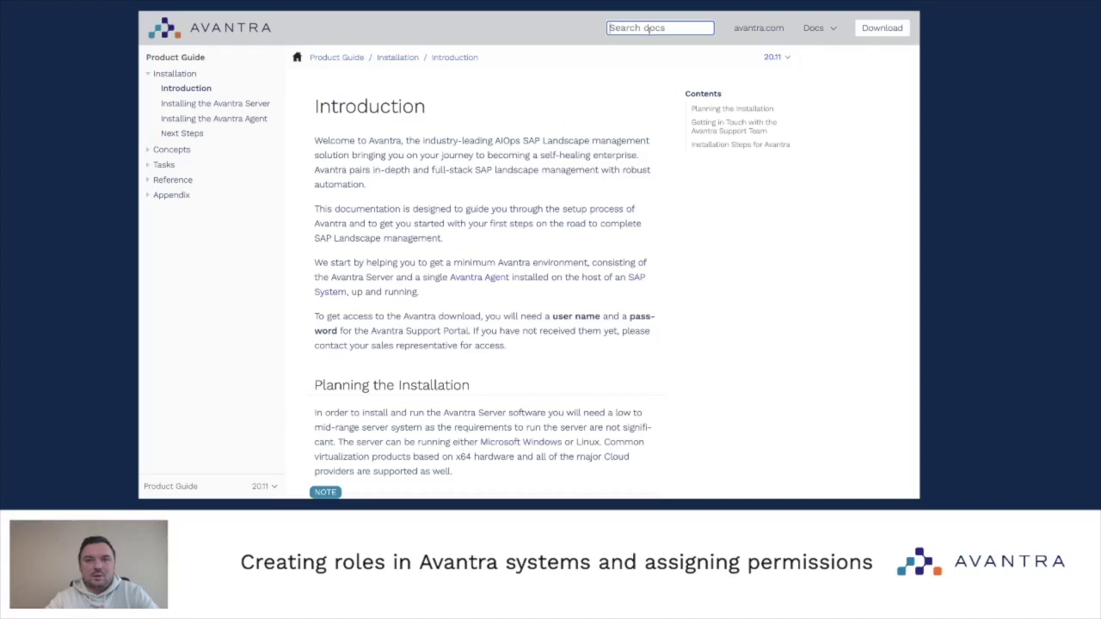